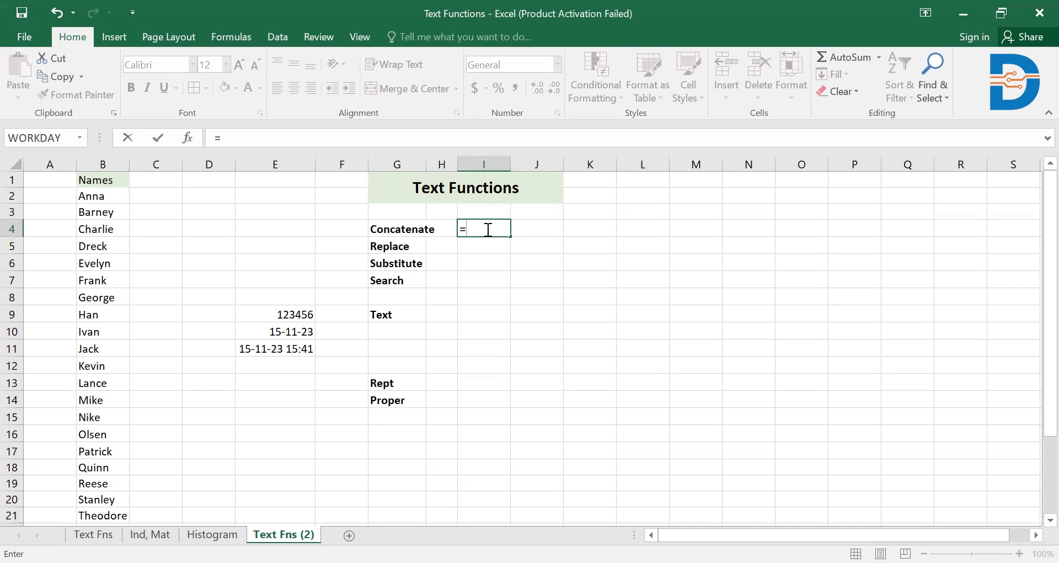
- Enter a CONCATENATE formula in I4 that joins cells B2 and B3
{"action": "type", "text": "con"}
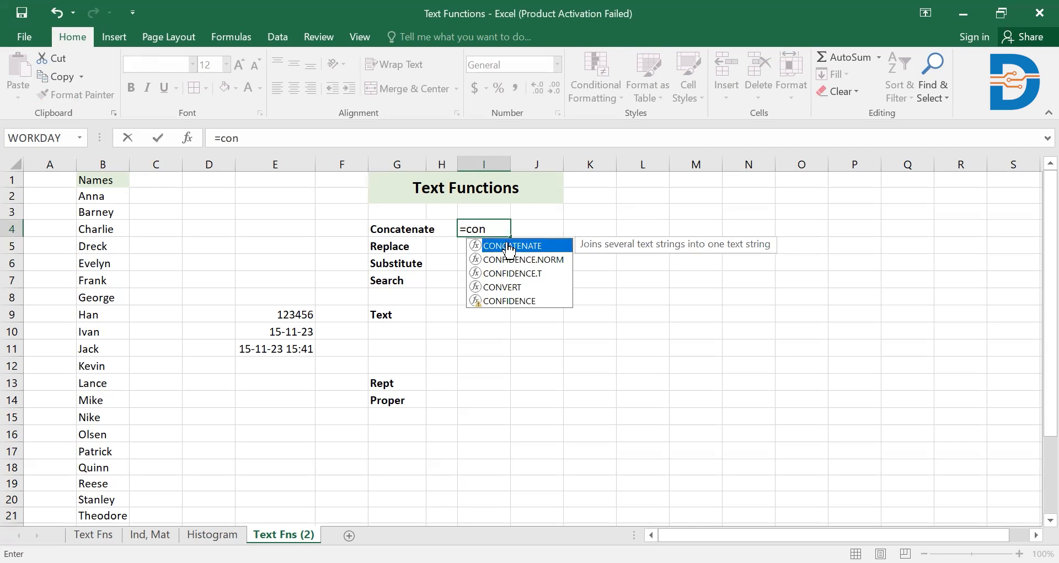
{"action": "double_click", "coordinate": [509, 245]}
{"action": "left_click", "coordinate": [80, 195]}
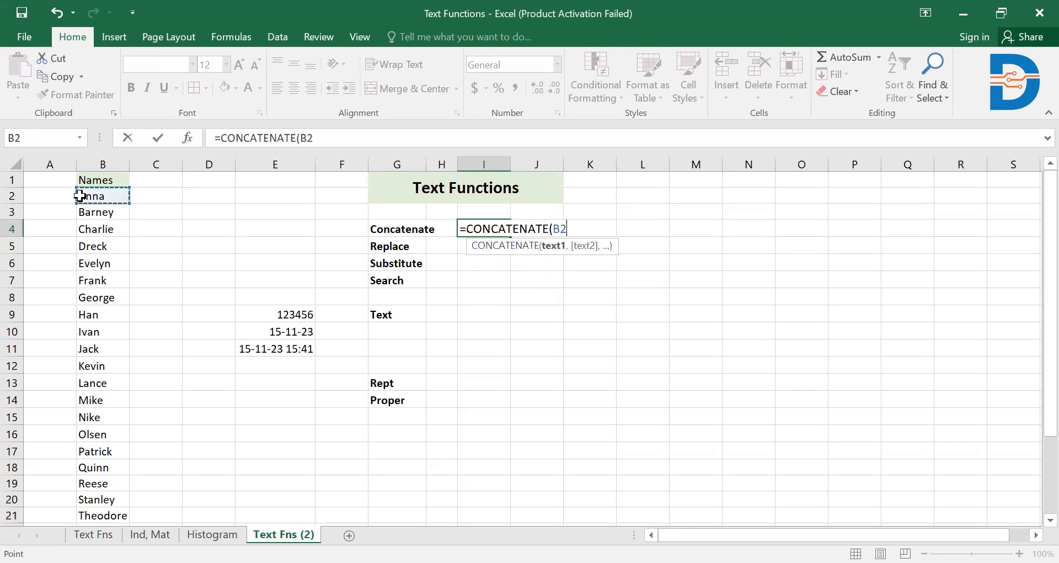
{"action": "type", "text": ","}
{"action": "left_click", "coordinate": [92, 211]}
{"action": "type", "text": ")"}
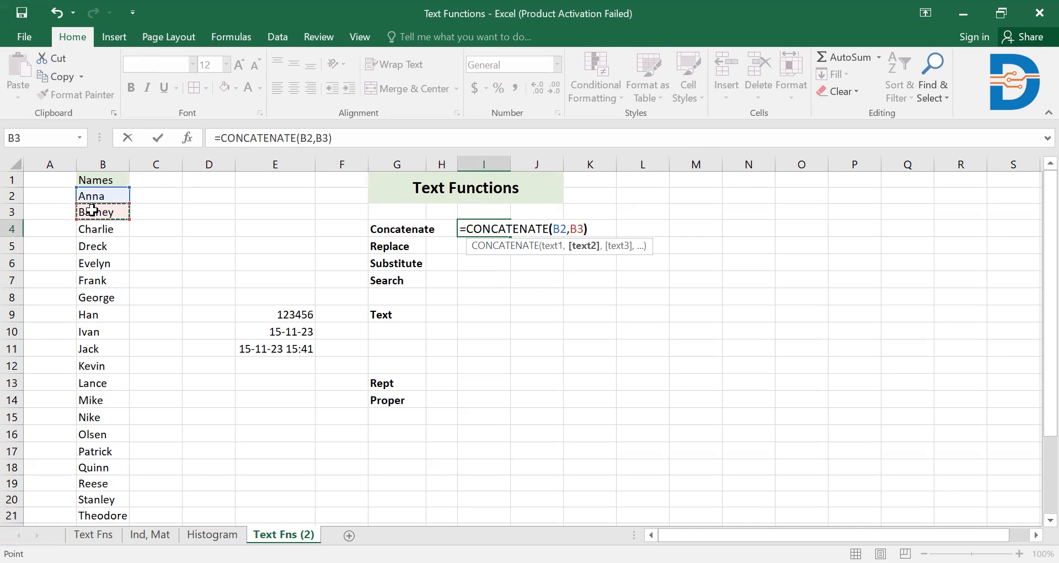
{"action": "key", "text": "Return"}
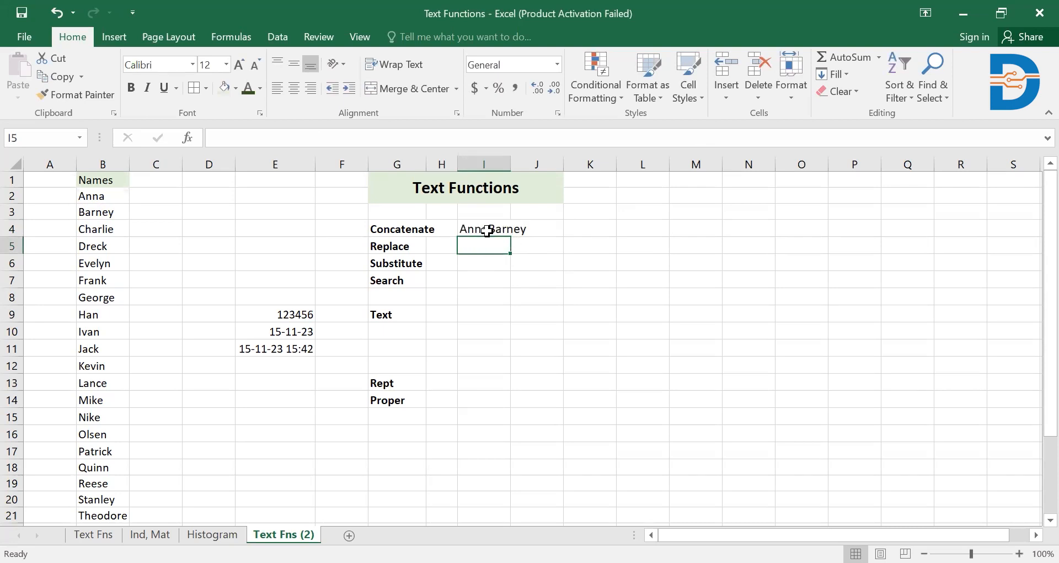
- Add B4 as the third text in the CONCATENATE formula in I4
{"action": "double_click", "coordinate": [492, 230]}
{"action": "left_click", "coordinate": [584, 230]}
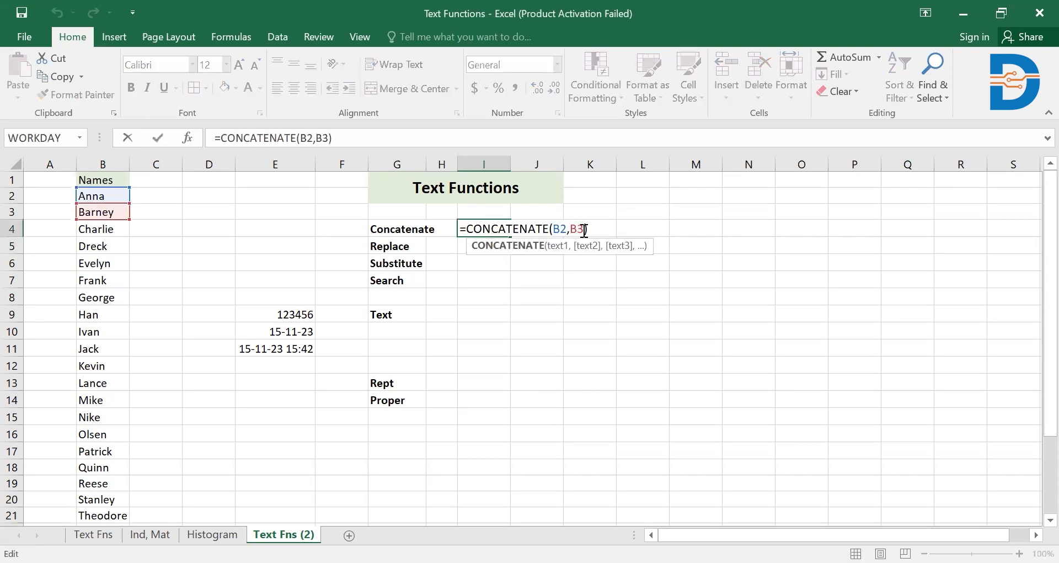
{"action": "type", "text": ","}
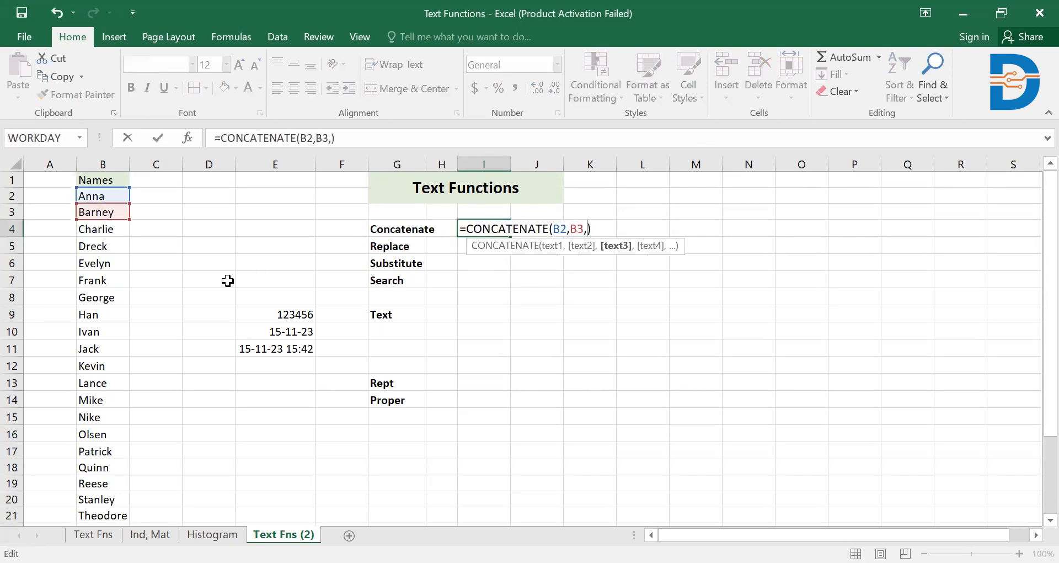
{"action": "left_click", "coordinate": [109, 235]}
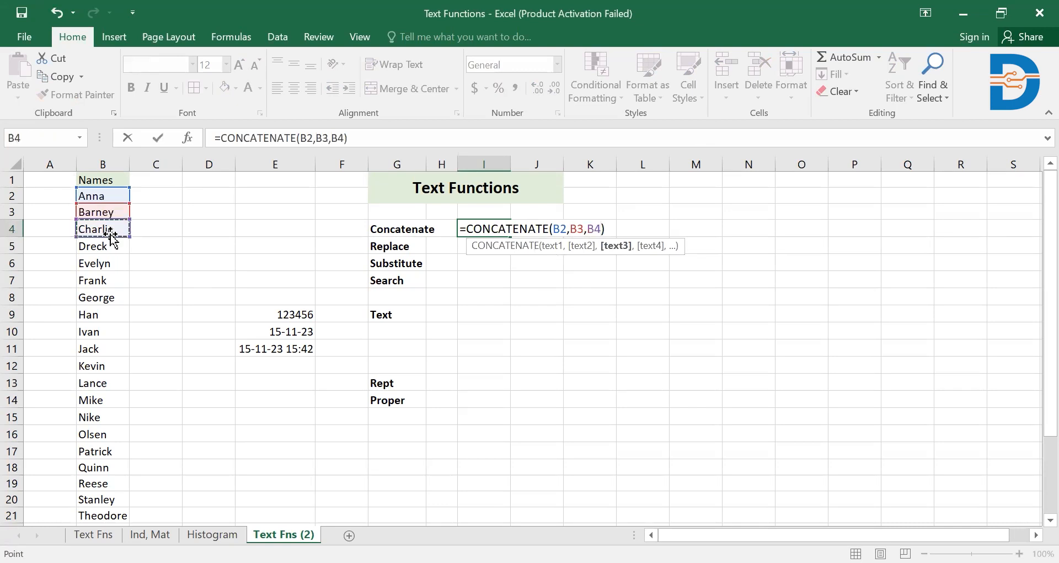
{"action": "key", "text": "Return"}
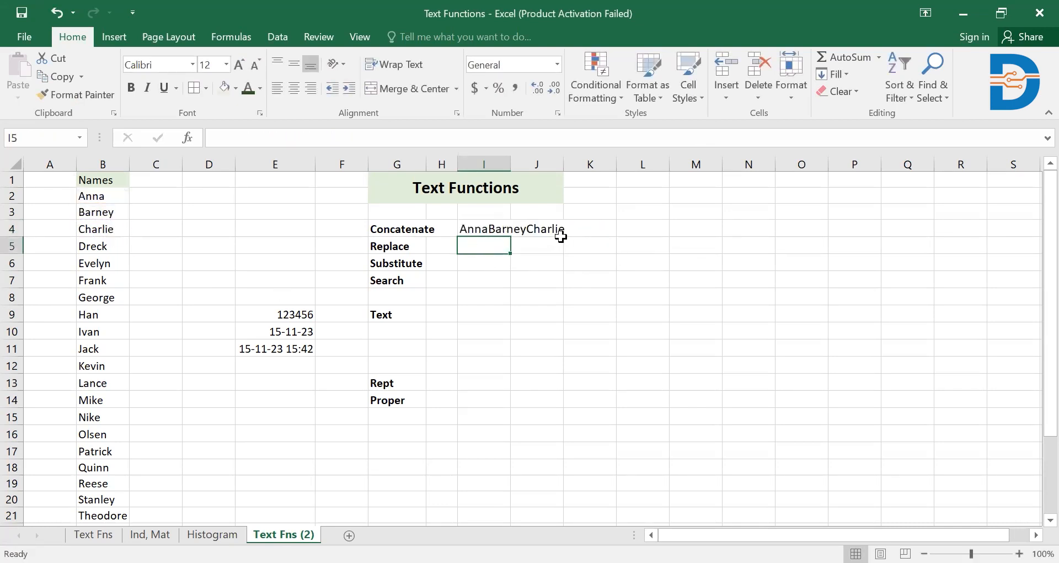
- Insert the separator ", " as its own argument between B2 and B3 in the I4 formula
{"action": "left_click", "coordinate": [490, 229]}
{"action": "double_click", "coordinate": [490, 229]}
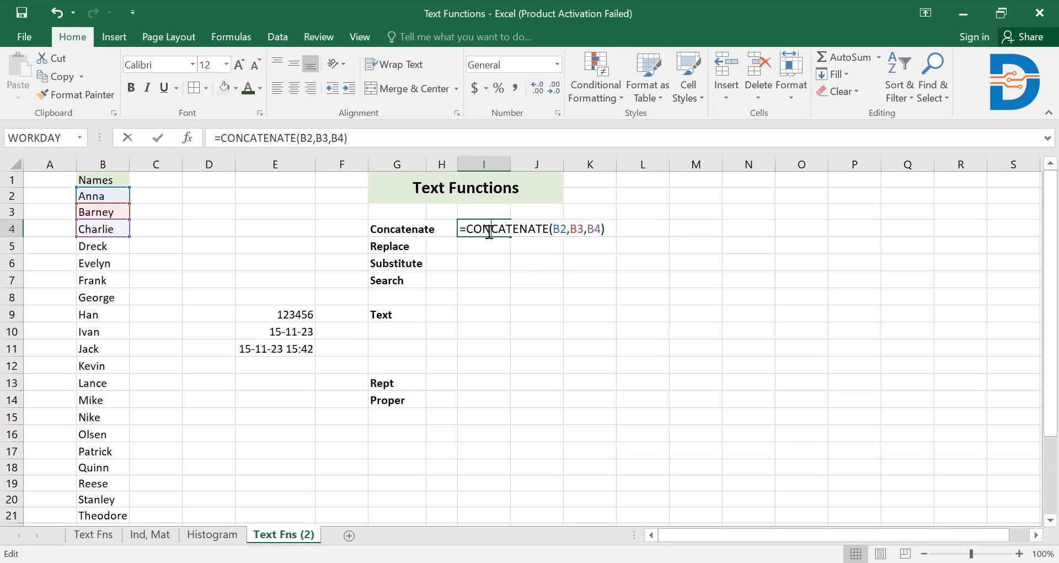
{"action": "left_click", "coordinate": [570, 231]}
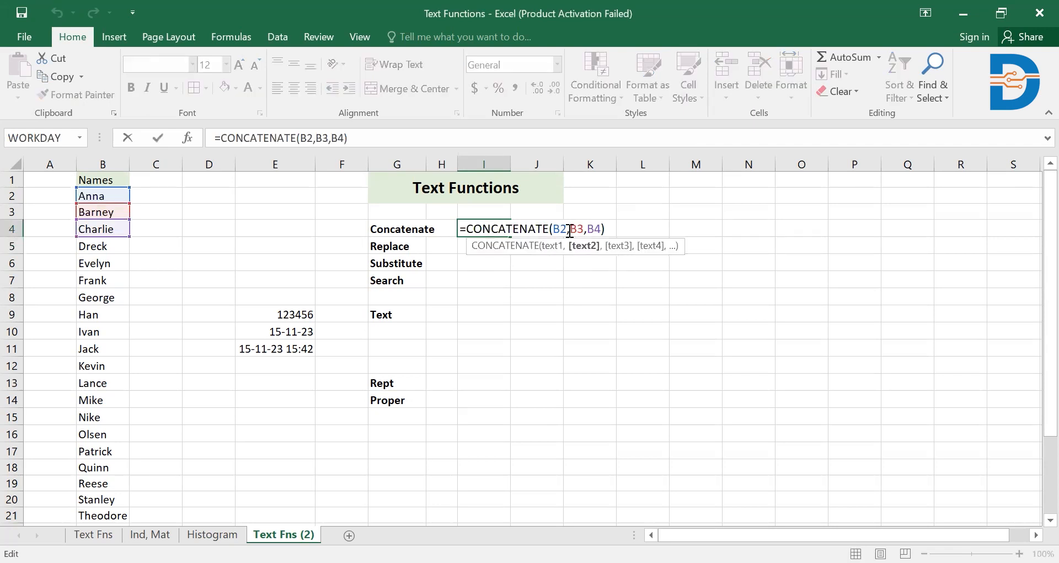
{"action": "type", "text": "\" , "}
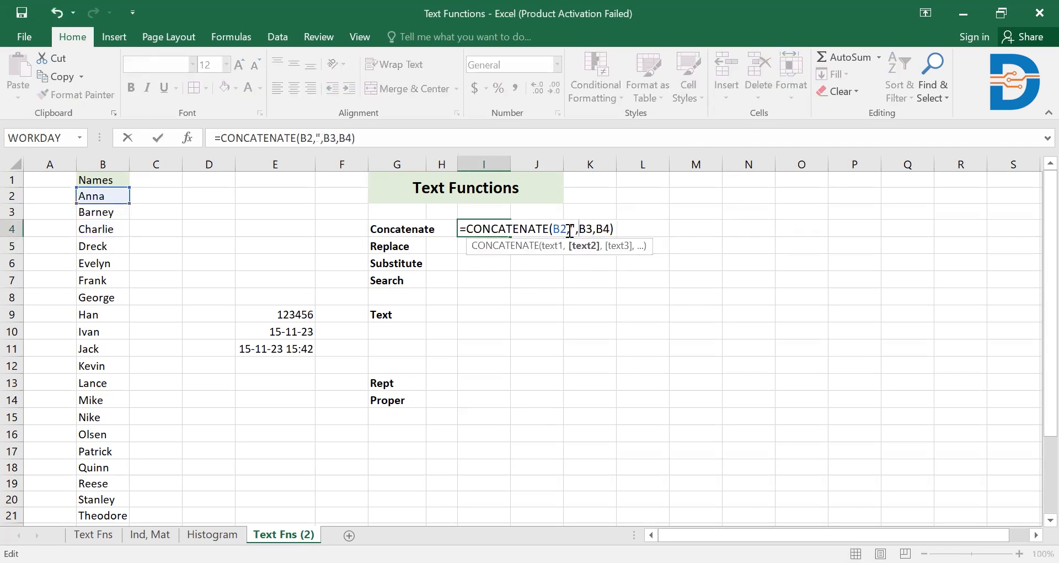
{"action": "type", "text": "\""}
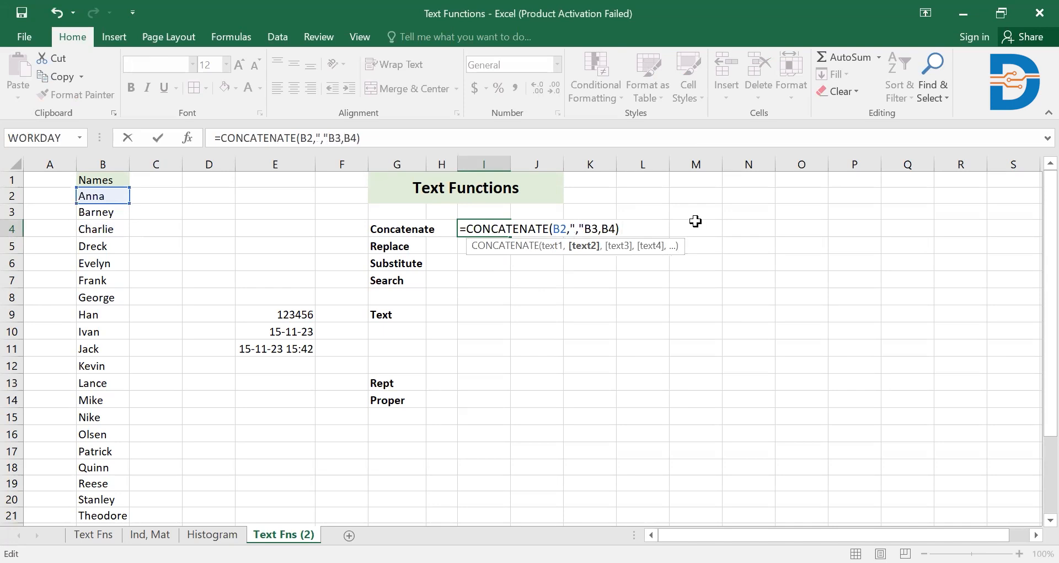
{"action": "type", "text": ","}
{"action": "key", "text": "Left"}
{"action": "key", "text": "Left"}
{"action": "key", "text": "Left"}
{"action": "key", "text": "Right"}
{"action": "key", "text": "Left"}
{"action": "key", "text": "Left"}
{"action": "key", "text": "BackSpace"}
{"action": "key", "text": "Right"}
{"action": "key", "text": "Right"}
{"action": "key", "text": "Right"}
{"action": "key", "text": "Right"}
{"action": "key", "text": "Right"}
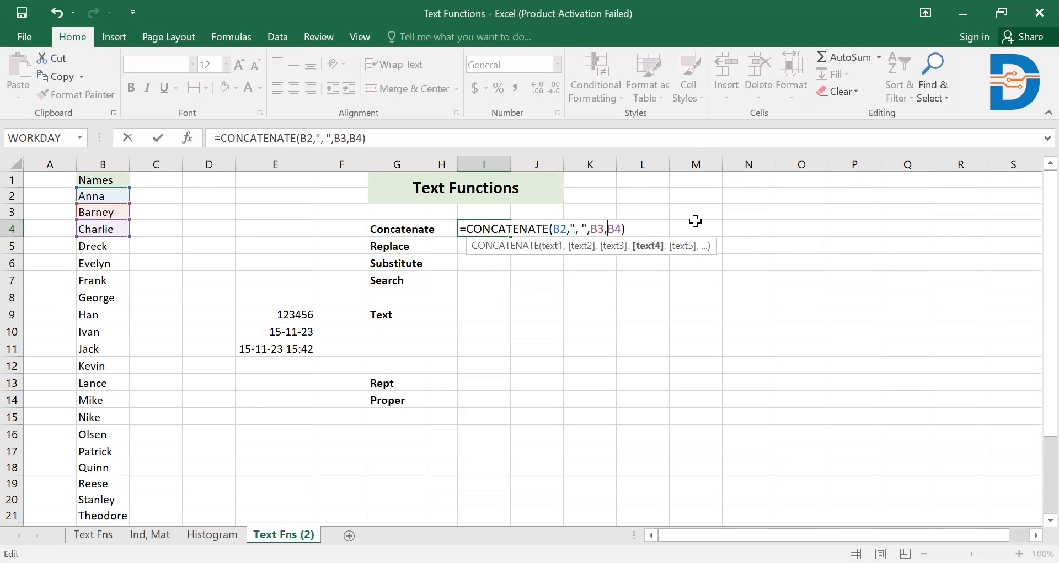
- Insert " and " as an argument between B3 and B4 in the I4 formula, and review the completed formula
{"action": "type", "text": ","}
{"action": "key", "text": "BackSpace"}
{"action": "type", "text": "\" and\""}
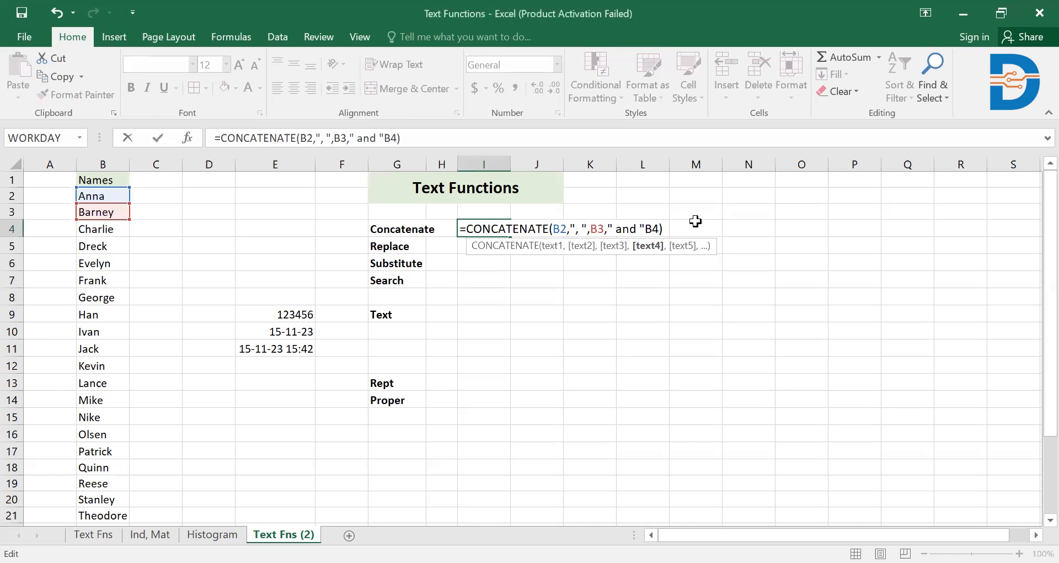
{"action": "type", "text": " ,"}
{"action": "key", "text": "Return"}
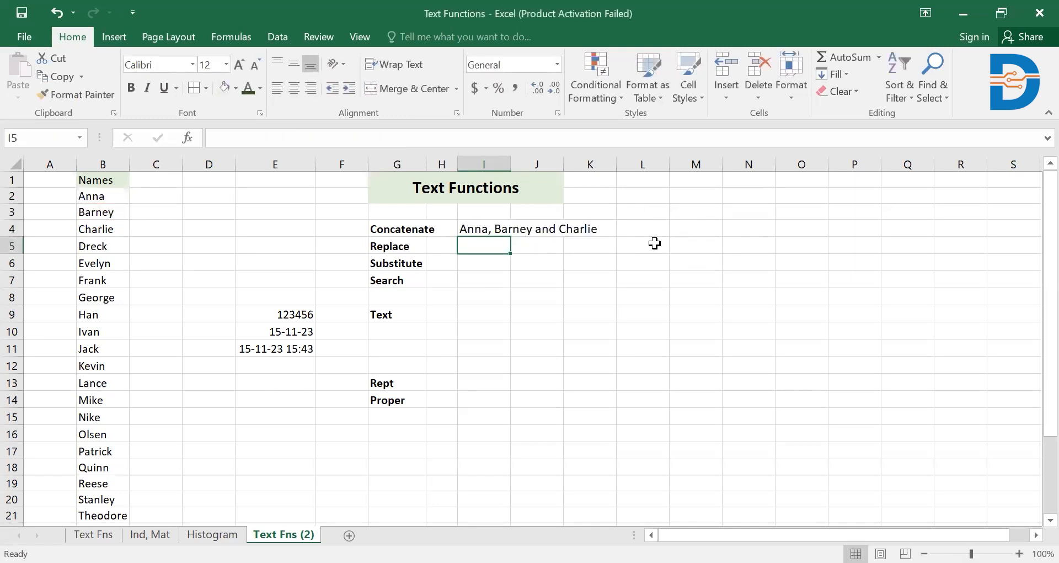
{"action": "double_click", "coordinate": [496, 232]}
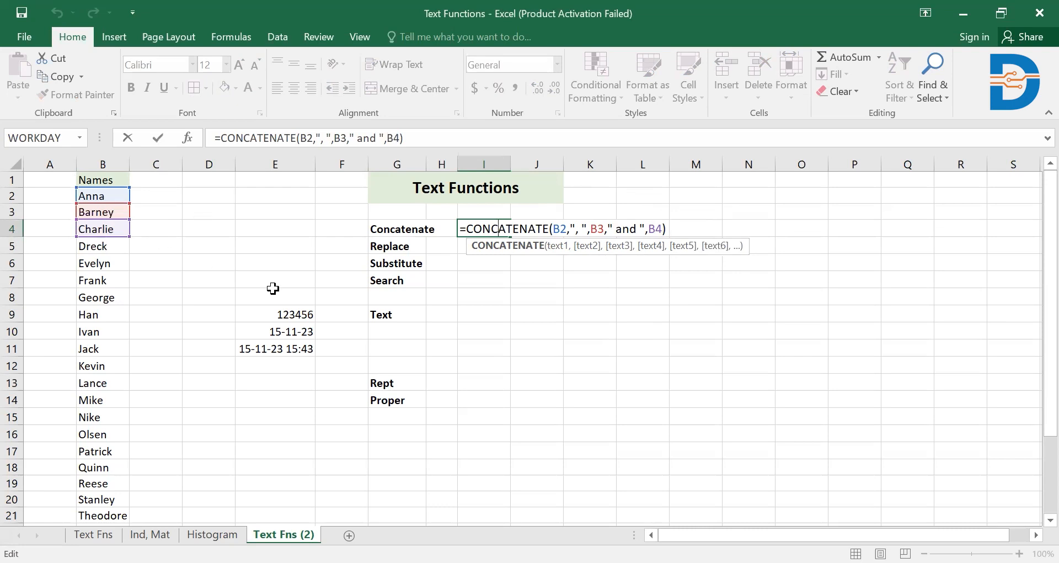
{"action": "key", "text": "Return"}
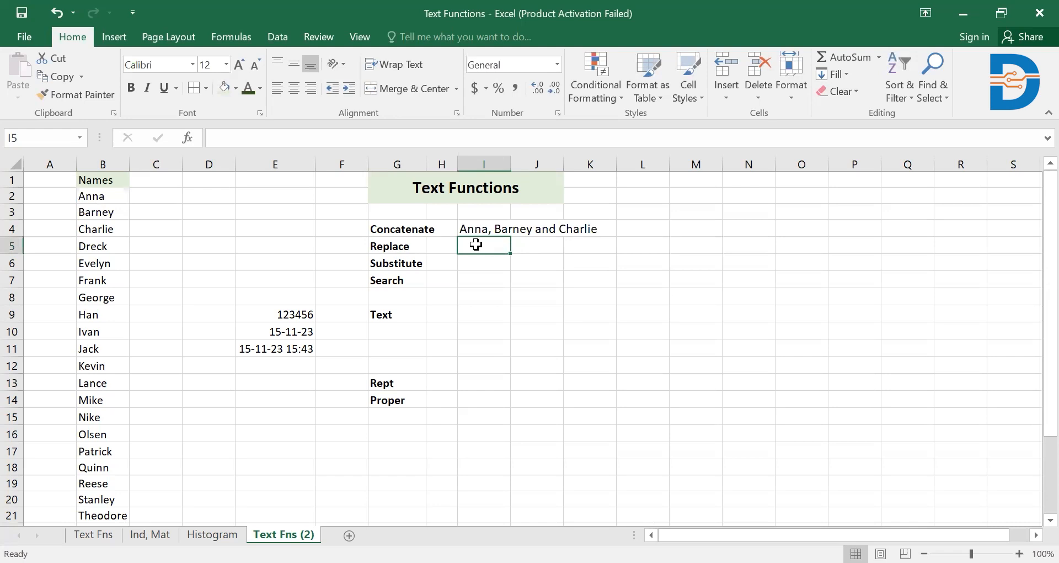
- Start a REPLACE formula in I5
{"action": "type", "text": "="}
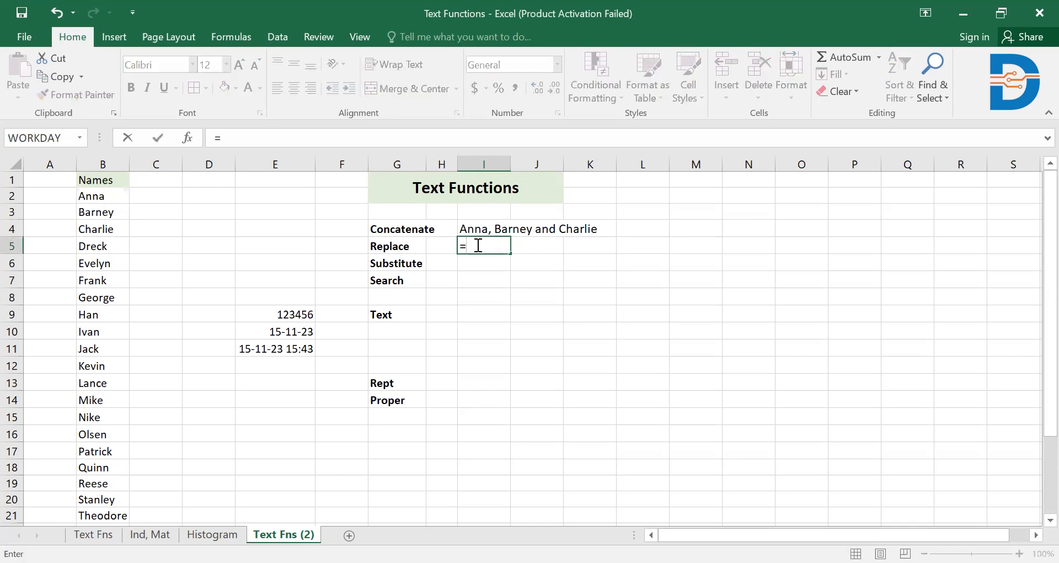
{"action": "type", "text": "replace"}
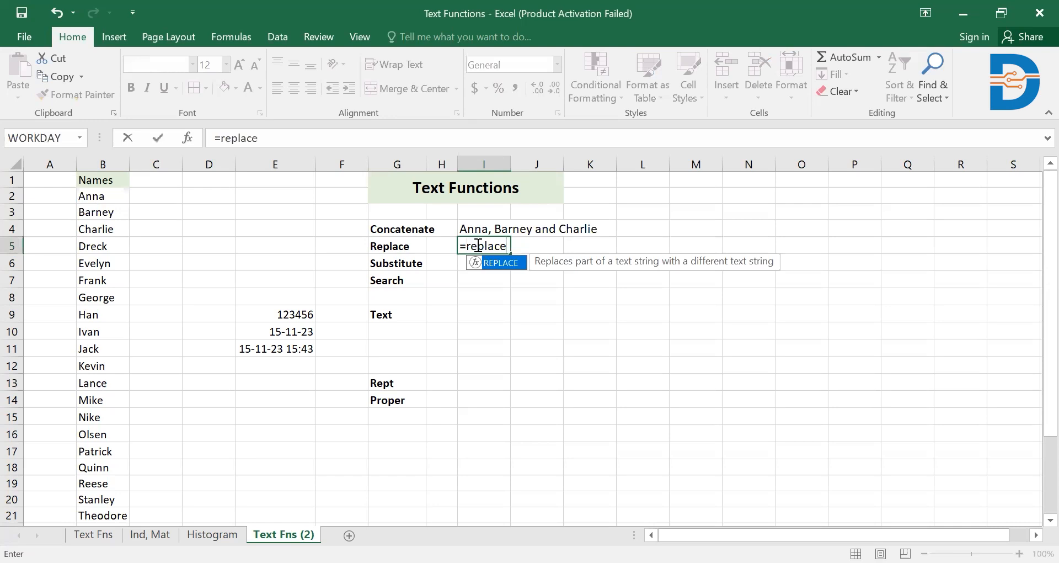
{"action": "type", "text": "("}
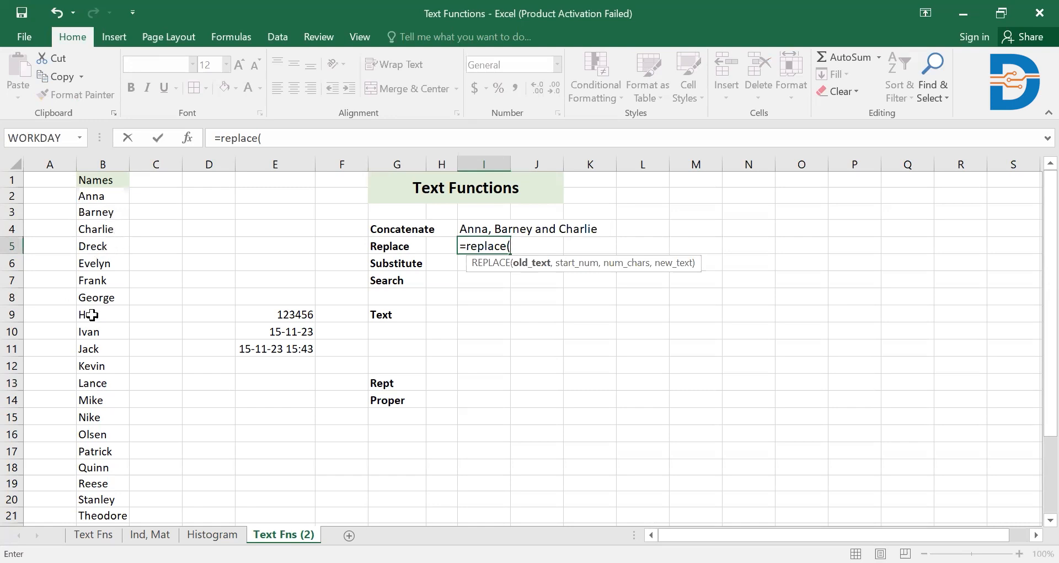
{"action": "left_click", "coordinate": [99, 275]}
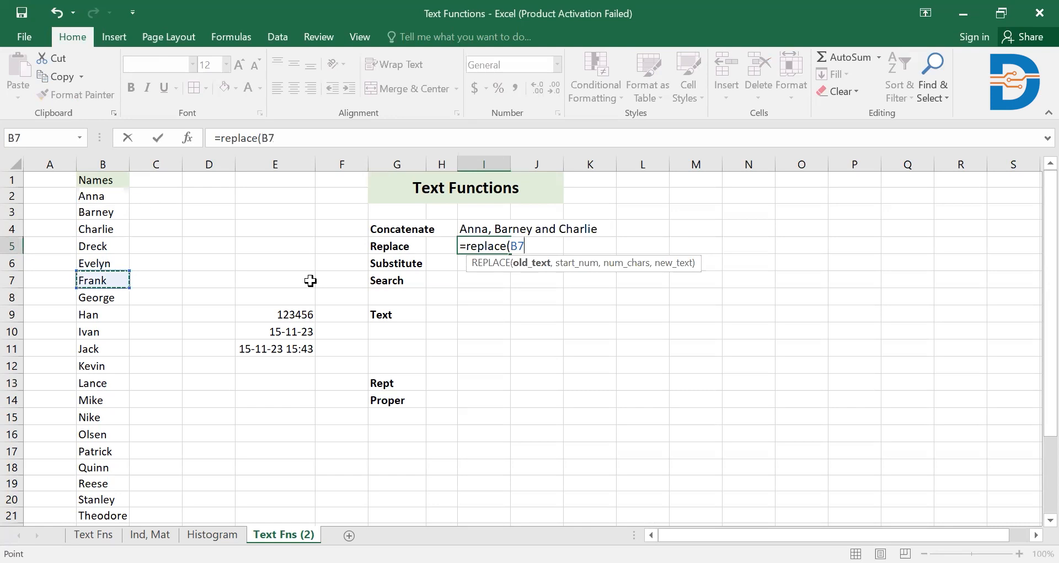
{"action": "type", "text": ","}
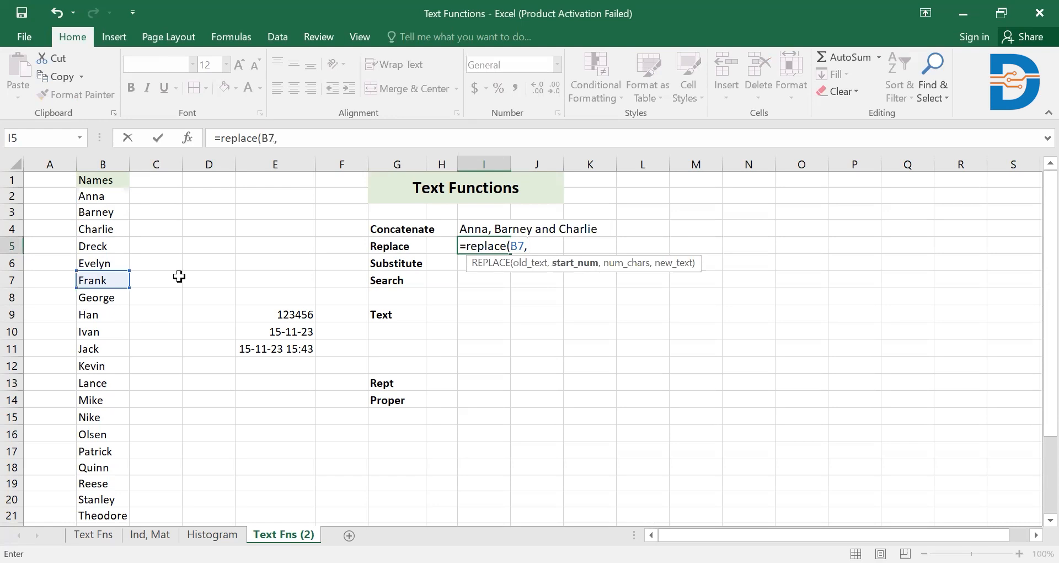
{"action": "type", "text": "5"}
{"action": "key", "text": "BackSpace"}
{"action": "key", "text": "BackSpace"}
{"action": "left_click", "coordinate": [88, 350]}
{"action": "type", "text": ","}
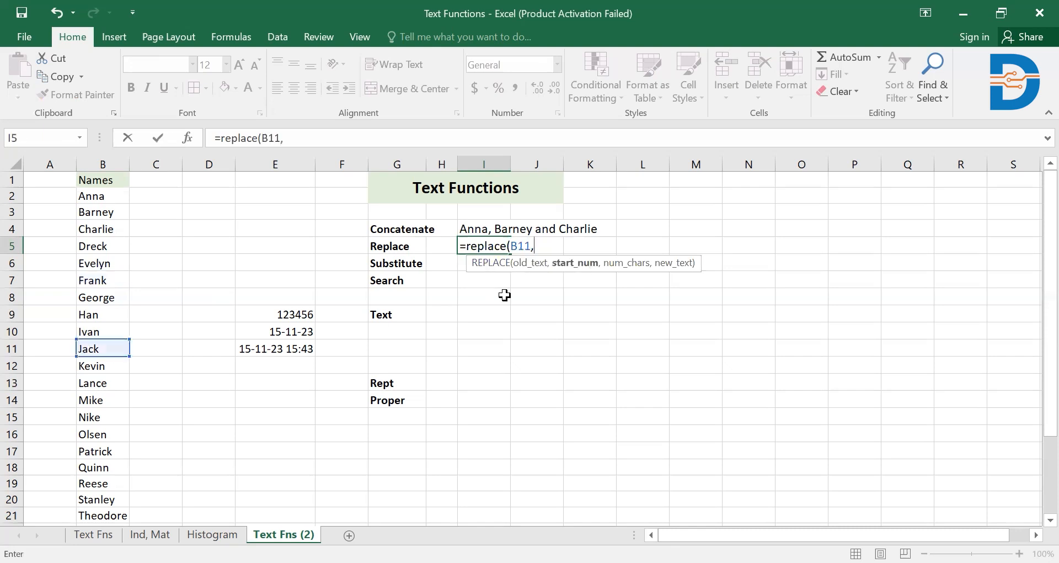
- Make B21 the old text of the REPLACE formula in I5, removing the B11 reference
{"action": "left_click", "coordinate": [107, 515]}
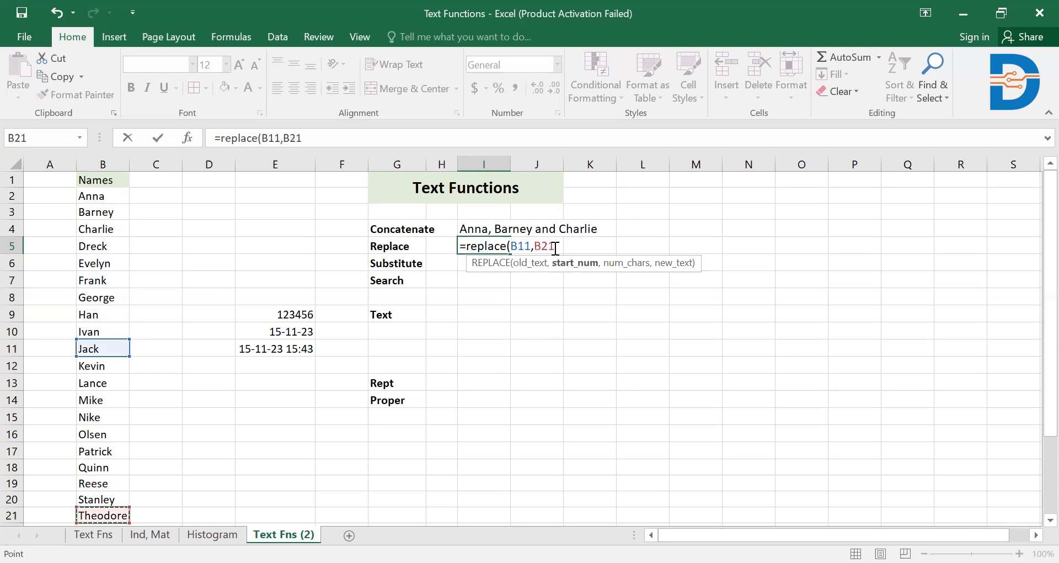
{"action": "left_click", "coordinate": [539, 244]}
{"action": "key", "text": "BackSpace"}
{"action": "key", "text": "BackSpace"}
{"action": "key", "text": "BackSpace"}
{"action": "key", "text": "BackSpace"}
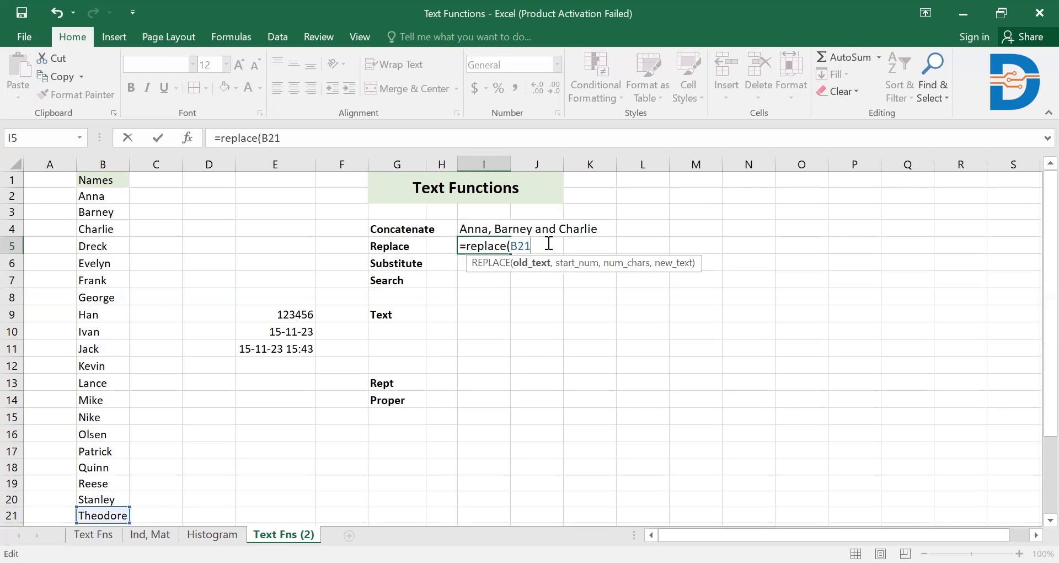
- Complete the REPLACE formula in I5 with start position 4, 5 characters and new text "*", and review the entered formula
{"action": "type", "text": ","}
{"action": "type", "text": "4,"}
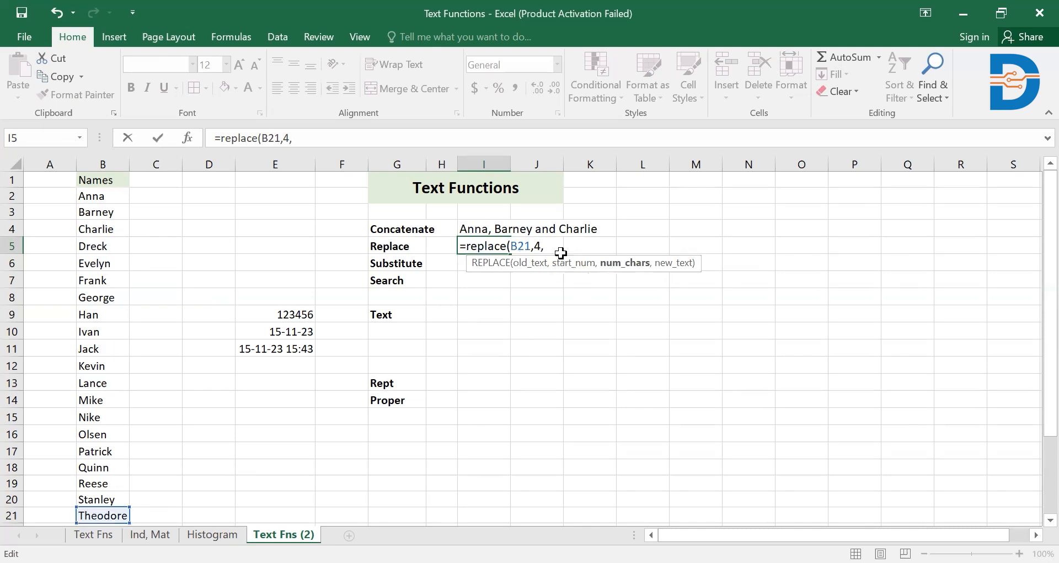
{"action": "type", "text": "5,**"}
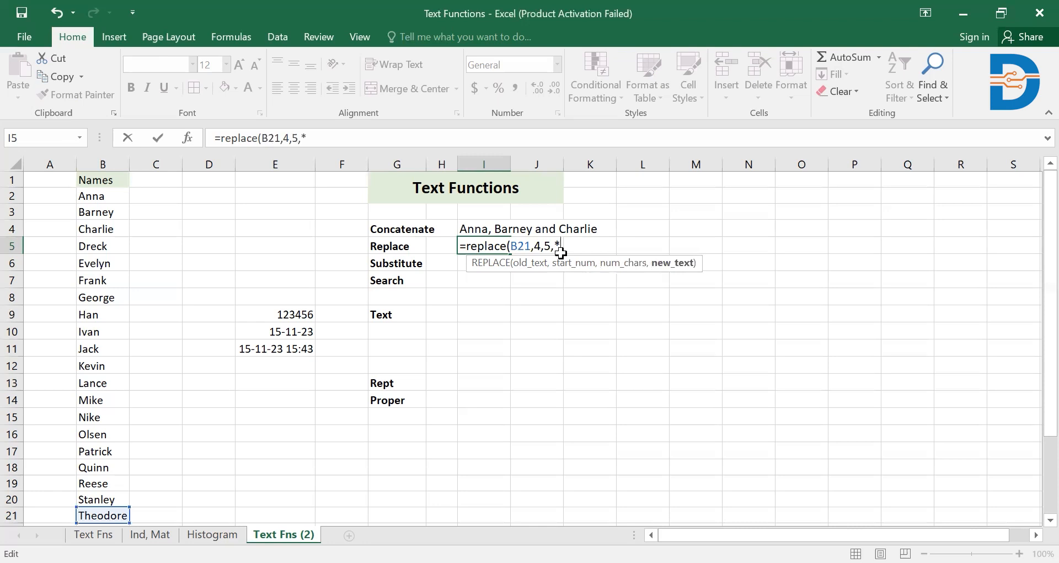
{"action": "key", "text": "BackSpace"}
{"action": "key", "text": "BackSpace"}
{"action": "type", "text": "\"*"}
{"action": "key", "text": "BackSpace"}
{"action": "key", "text": "BackSpace"}
{"action": "type", "text": "\"*\")"}
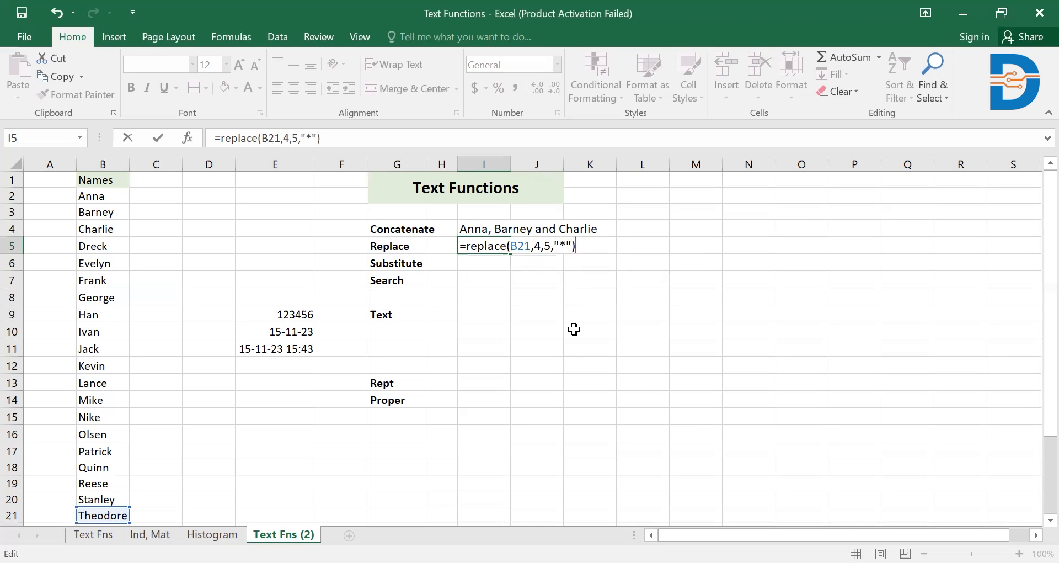
{"action": "key", "text": "Return"}
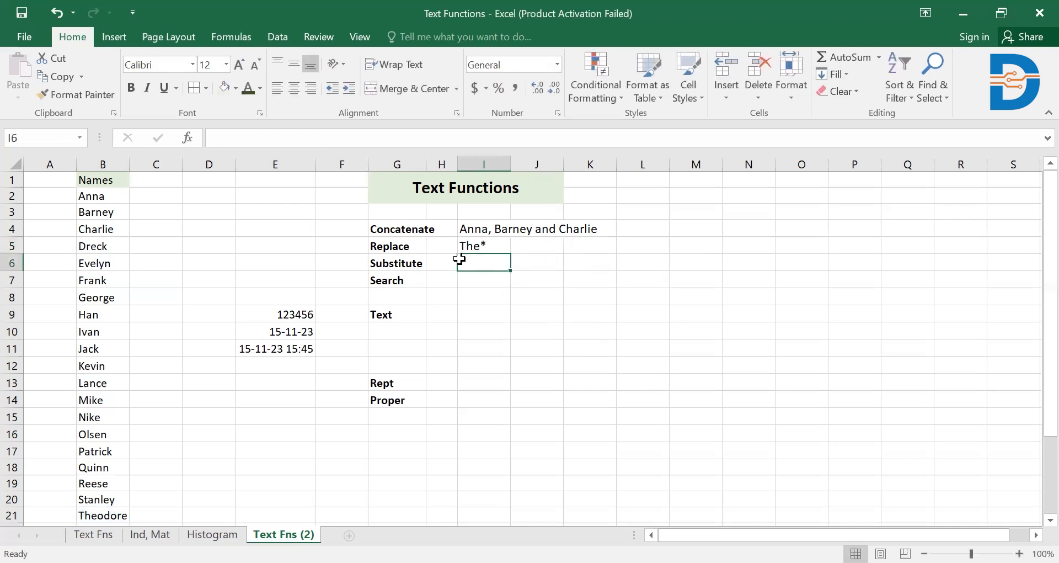
{"action": "double_click", "coordinate": [497, 245]}
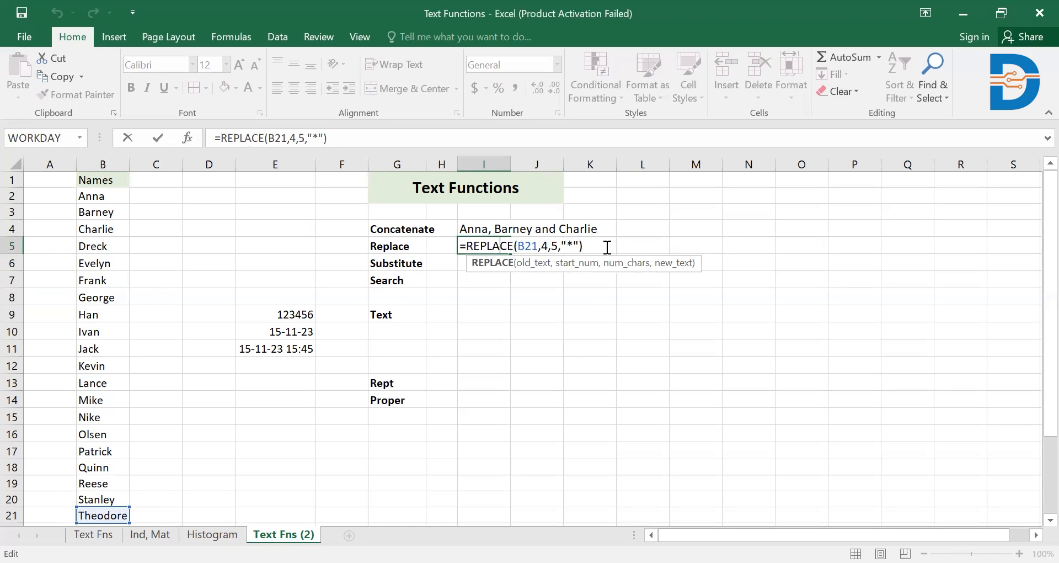
{"action": "key", "text": "Return"}
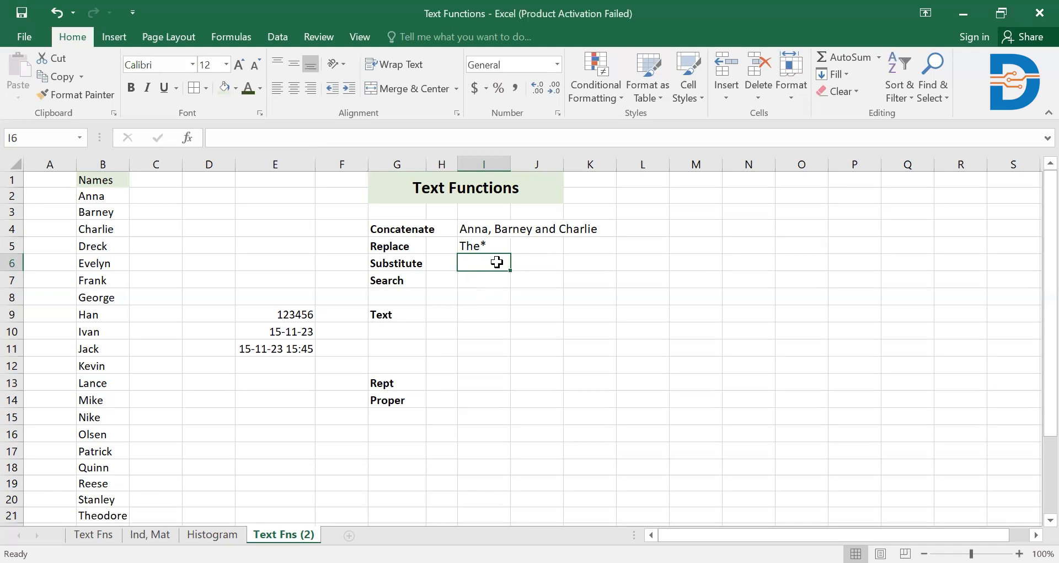
- Start a SUBSTITUTE formula in I6 with B21 as the text argument
{"action": "type", "text": "="}
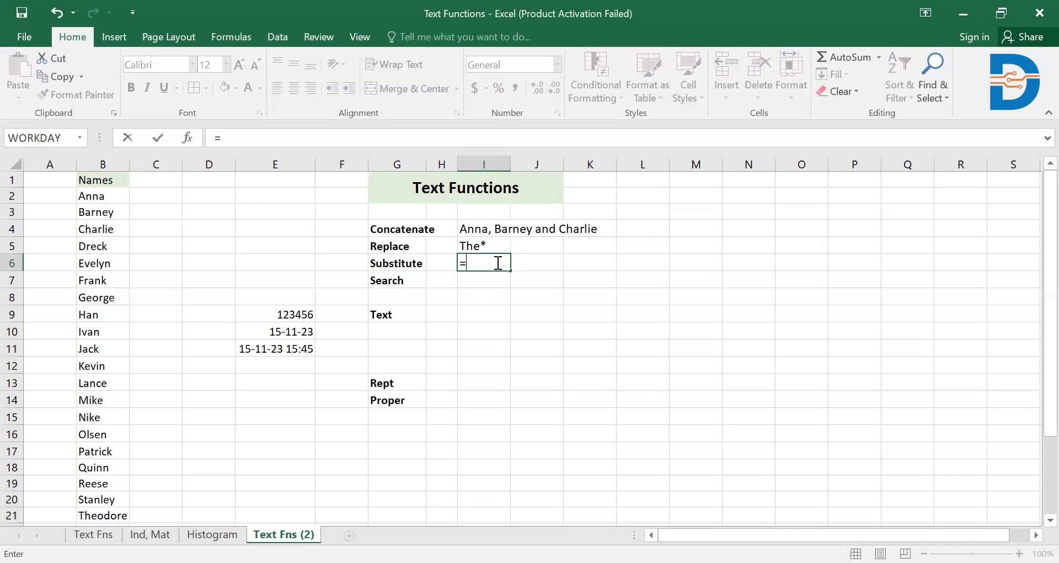
{"action": "type", "text": "subs"}
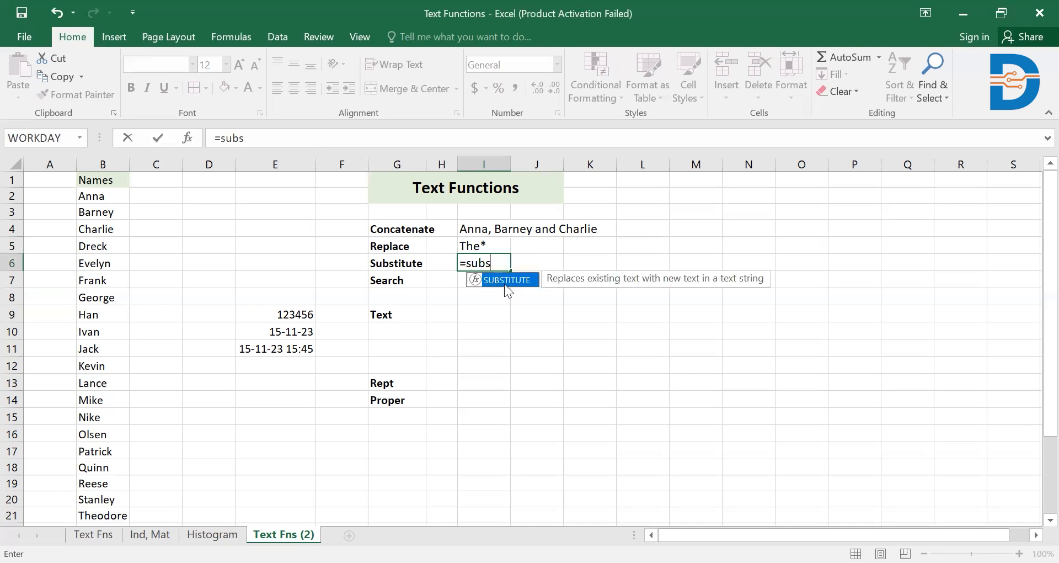
{"action": "double_click", "coordinate": [505, 282]}
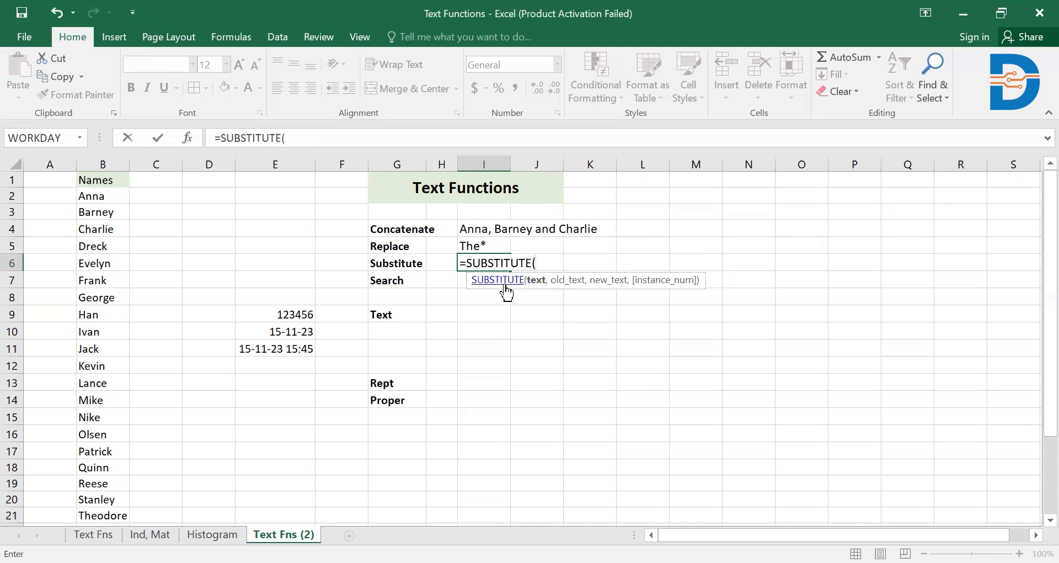
{"action": "left_click", "coordinate": [111, 513]}
{"action": "type", "text": ","}
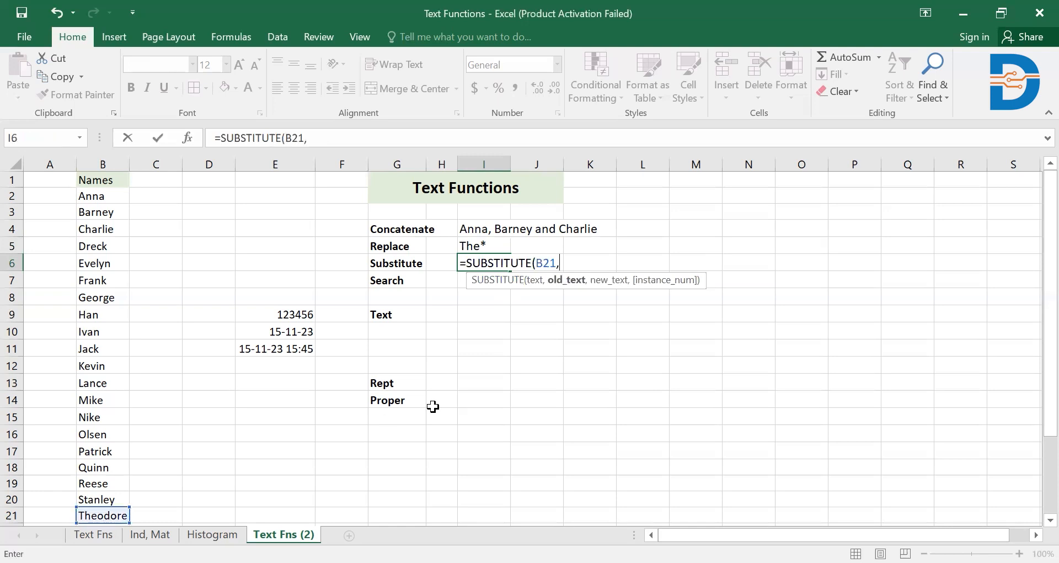
- Complete the SUBSTITUTE formula in I6 with old text "odore" and new text "ody"
{"action": "type", "text": "\""}
{"action": "key", "text": "BackSpace"}
{"action": "type", "text": "ode"}
{"action": "type", "text": "ore"}
{"action": "key", "text": "BackSpace"}
{"action": "key", "text": "BackSpace"}
{"action": "key", "text": "BackSpace"}
{"action": "key", "text": "BackSpace"}
{"action": "type", "text": "ore\",\""}
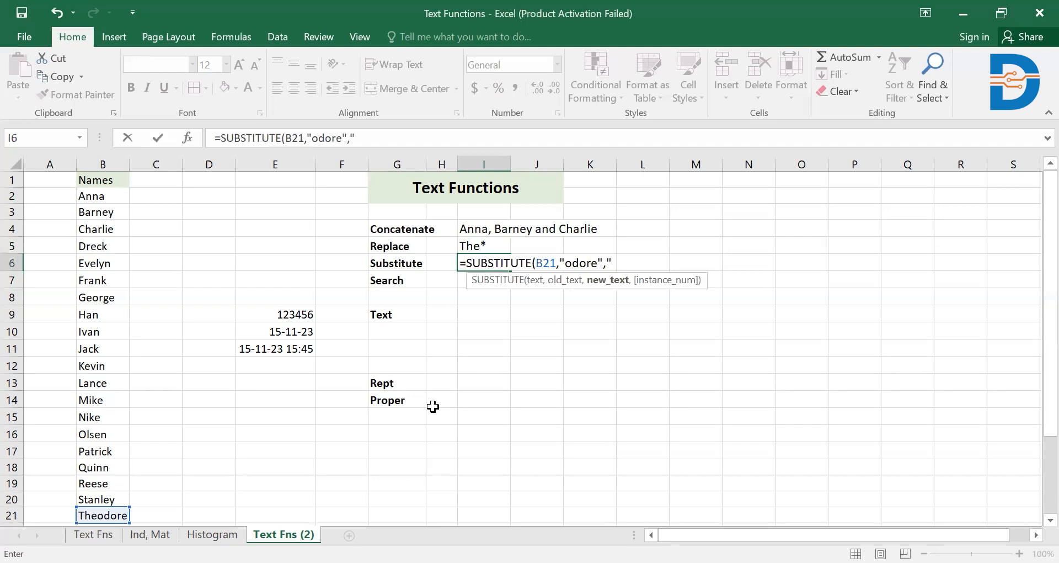
{"action": "type", "text": "ody\")"}
{"action": "key", "text": "Return"}
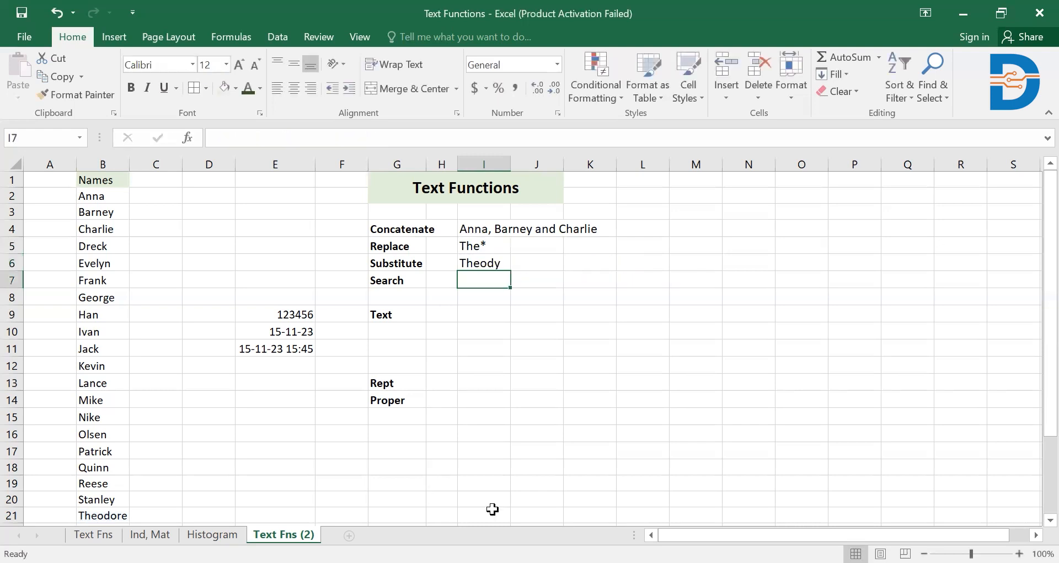
- Review the SUBSTITUTE formula in I6 and compare it with the REPLACE formula in I5
{"action": "double_click", "coordinate": [480, 263]}
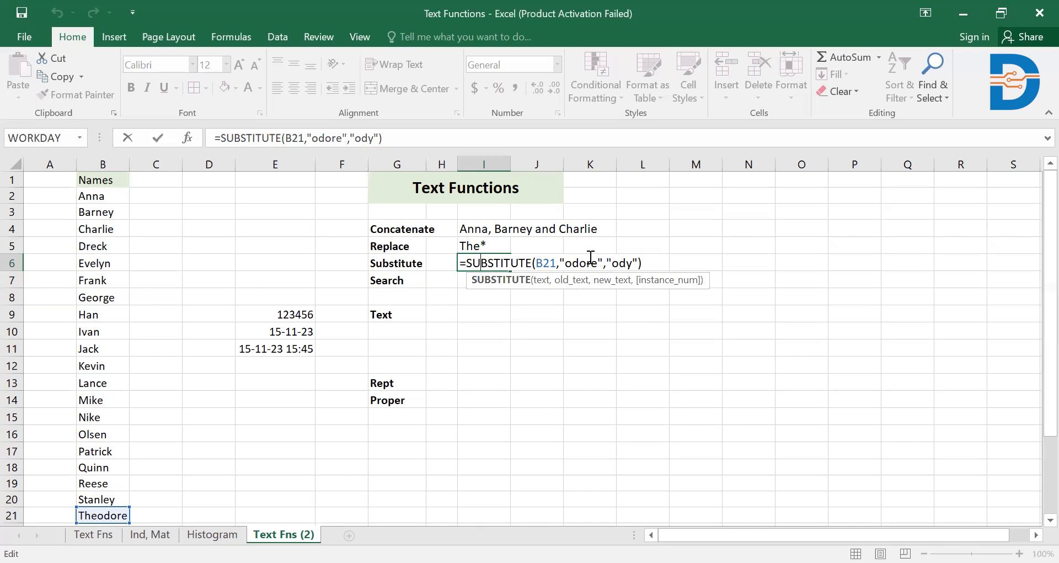
{"action": "double_click", "coordinate": [499, 246]}
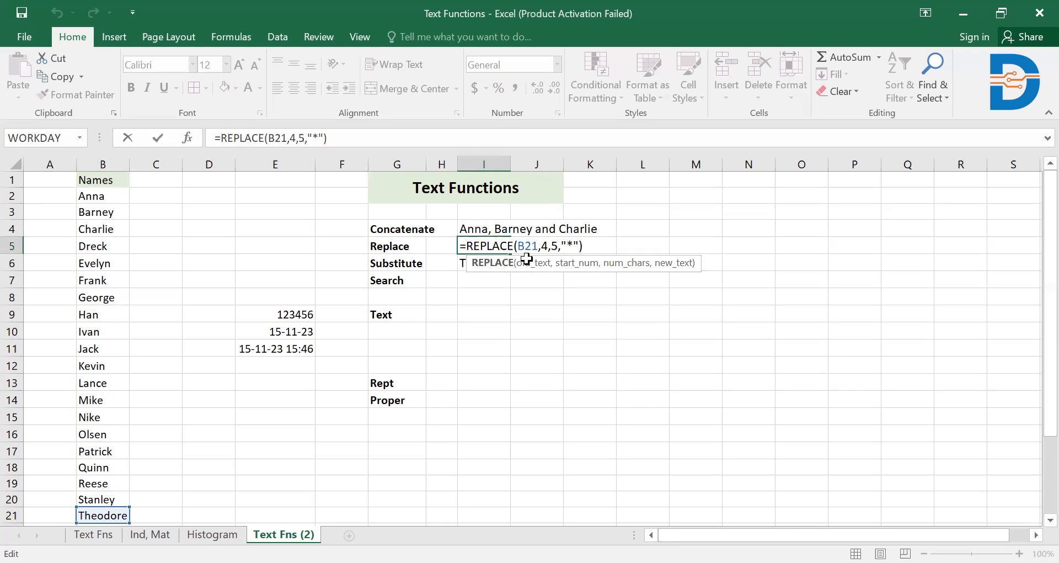
{"action": "key", "text": "Return"}
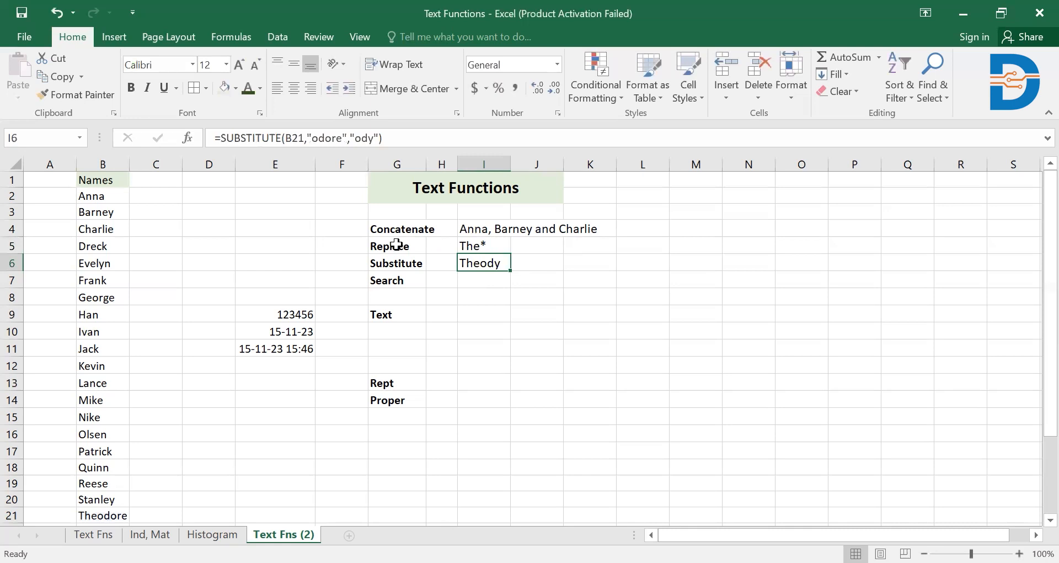
- Enter a SEARCH formula in I7 that finds "n" within B3, and review the entered formula
{"action": "left_click", "coordinate": [485, 279]}
{"action": "type", "text": "="}
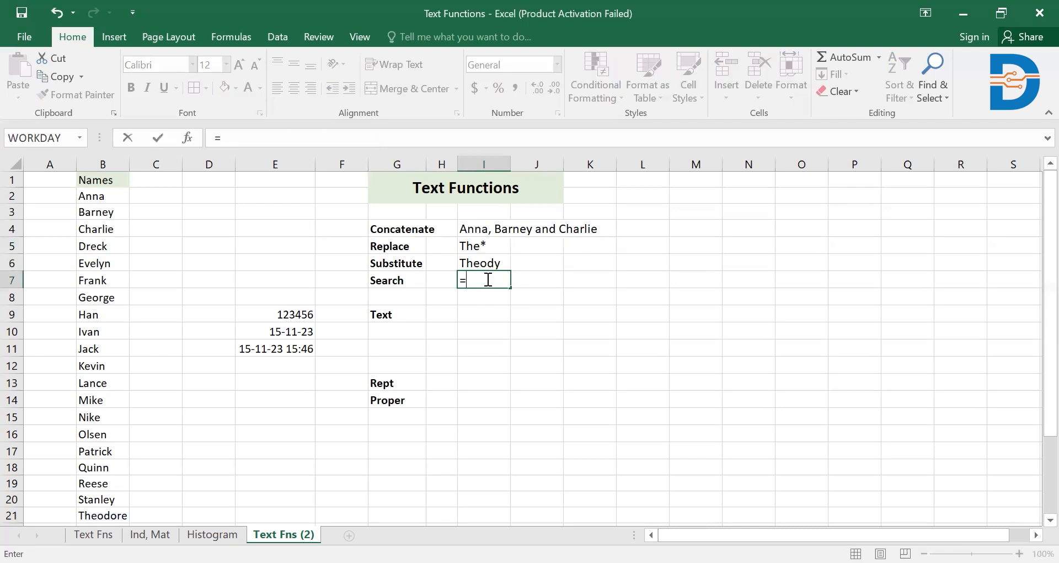
{"action": "type", "text": "se"}
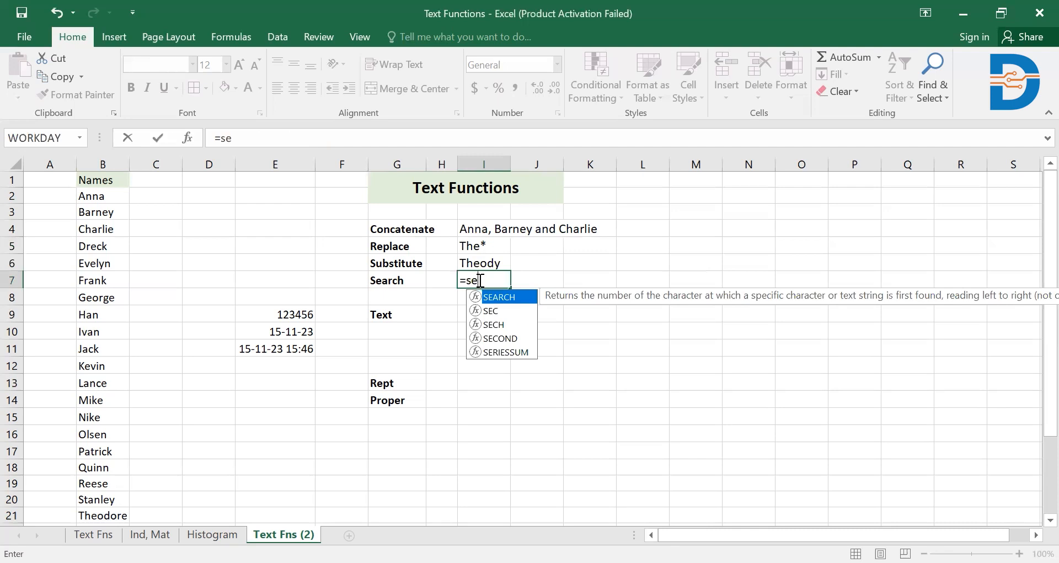
{"action": "key", "text": "Tab"}
{"action": "type", "text": "\""}
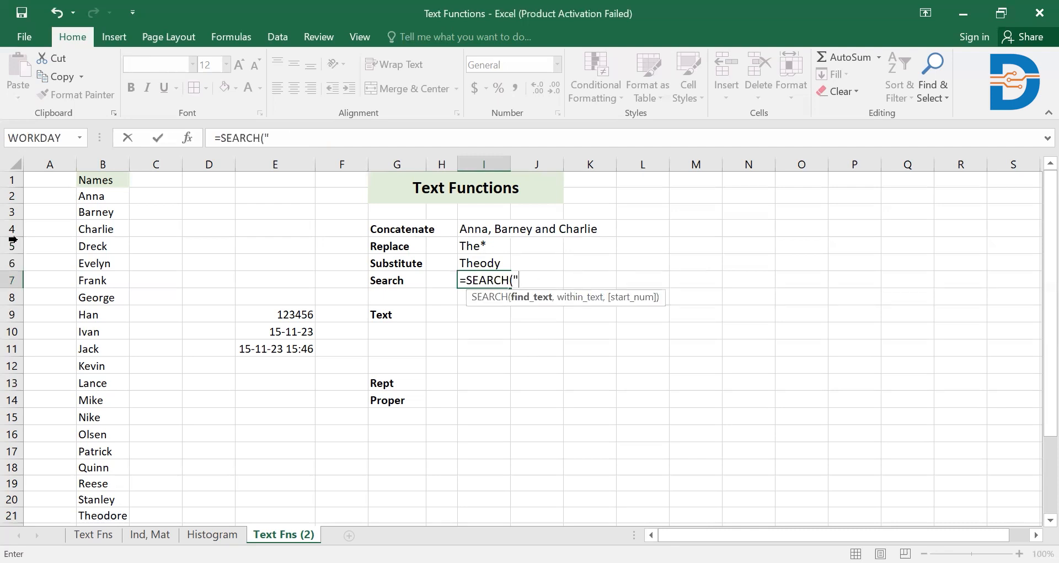
{"action": "type", "text": "m"}
{"action": "key", "text": "BackSpace"}
{"action": "type", "text": "n\","}
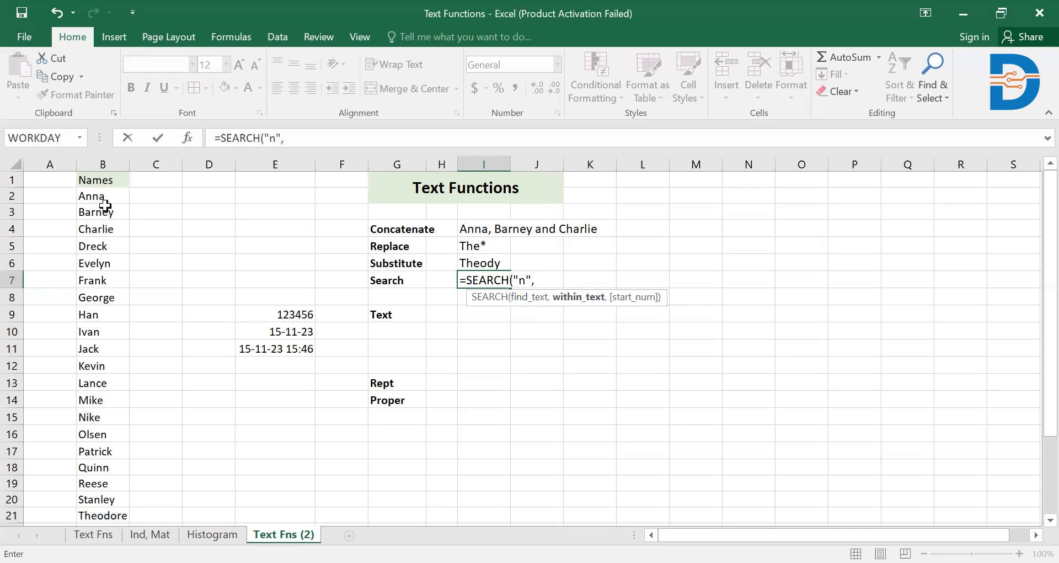
{"action": "left_click", "coordinate": [104, 211]}
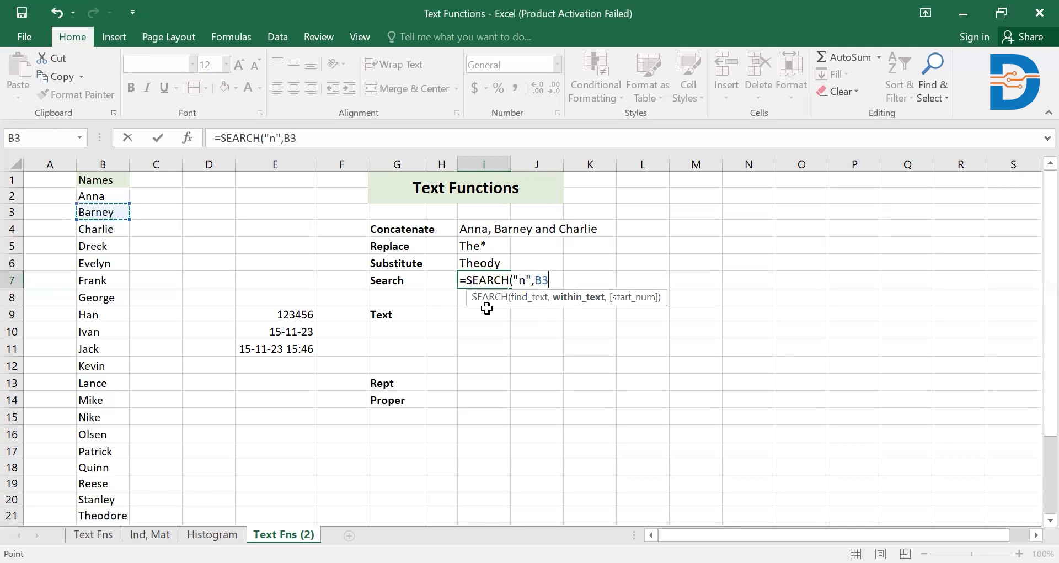
{"action": "type", "text": ")"}
{"action": "key", "text": "Return"}
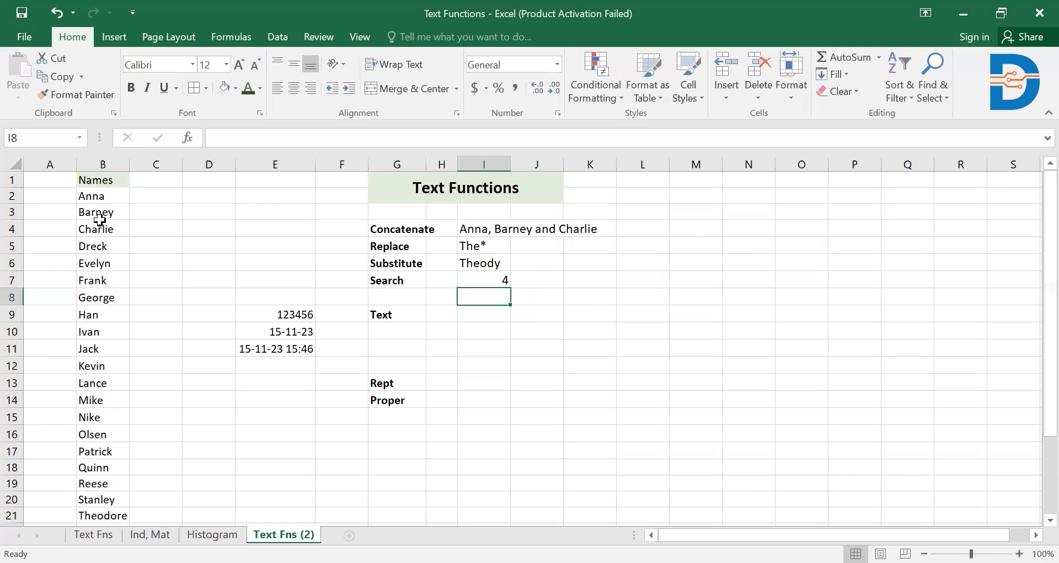
{"action": "double_click", "coordinate": [488, 282]}
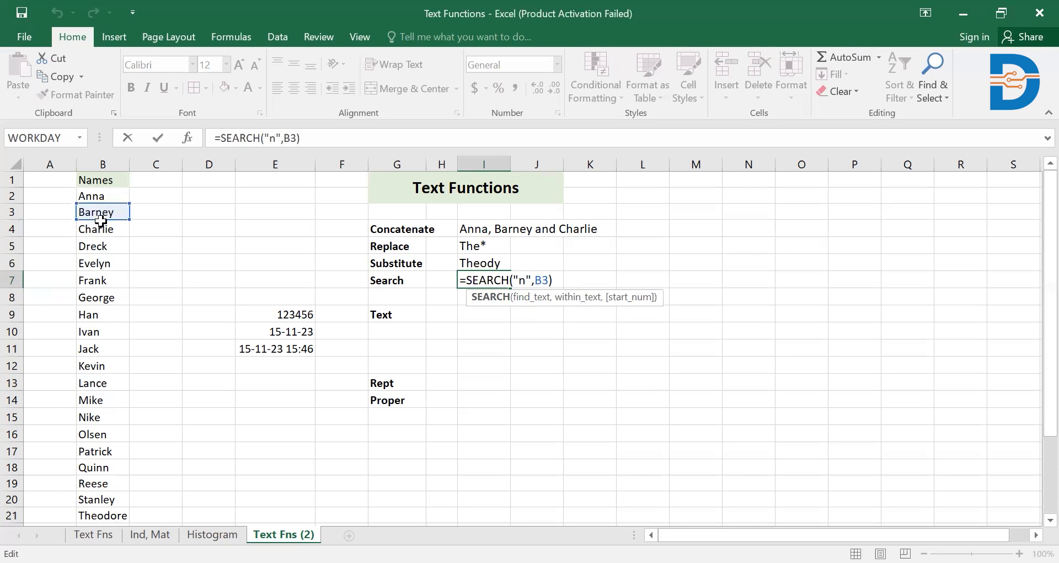
{"action": "key", "text": "Return"}
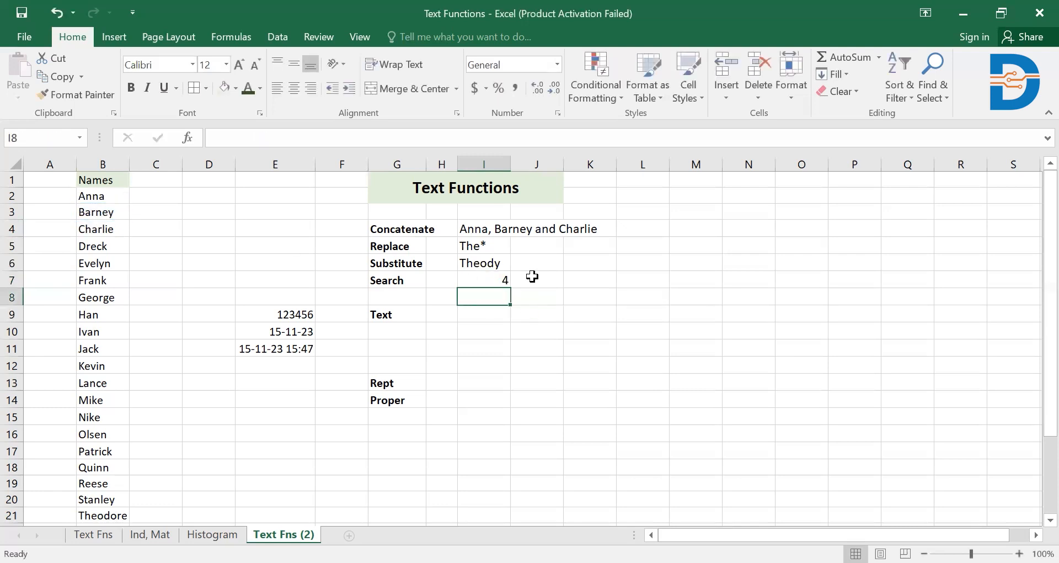
- Enter a TEXT formula in I9 that formats E9 as "$#,#.00", and review the entered formula
{"action": "left_click", "coordinate": [500, 309]}
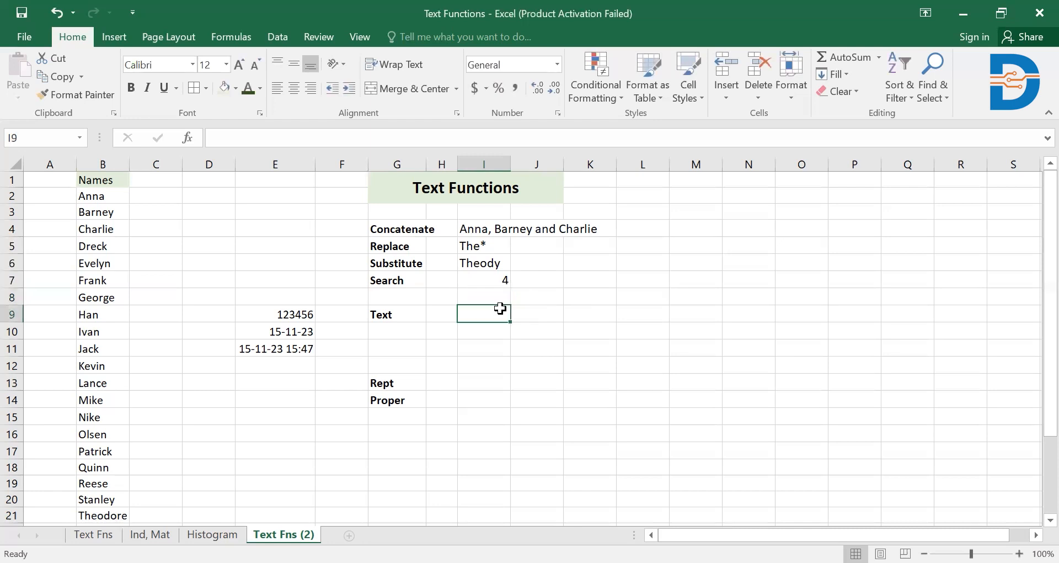
{"action": "type", "text": "="}
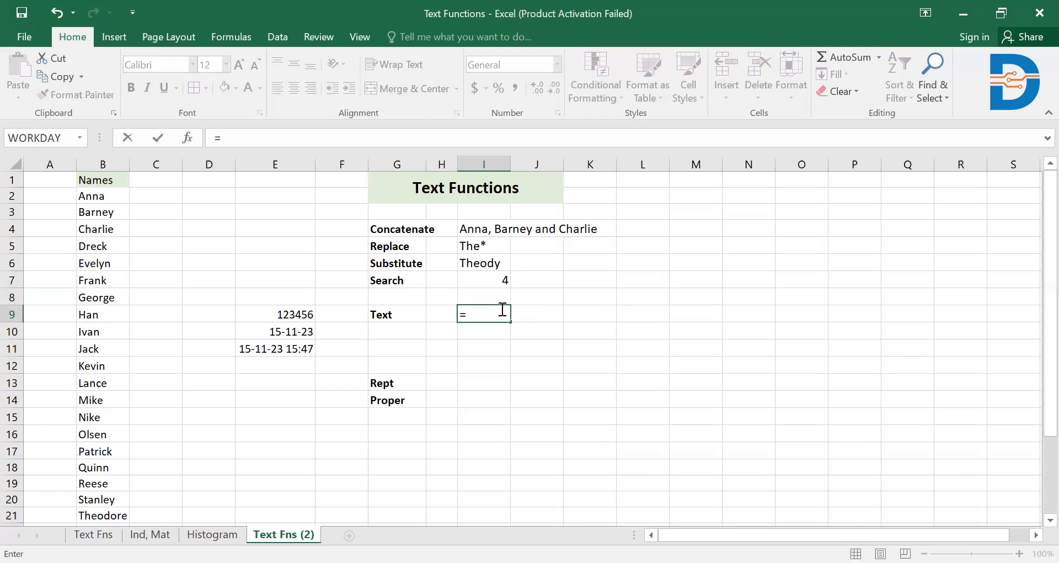
{"action": "type", "text": "text"}
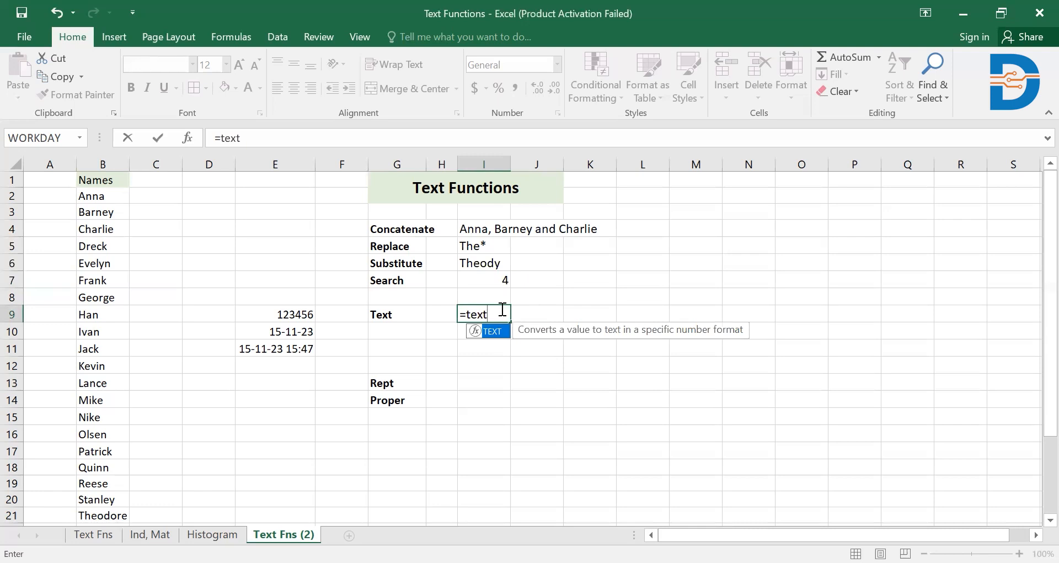
{"action": "type", "text": "("}
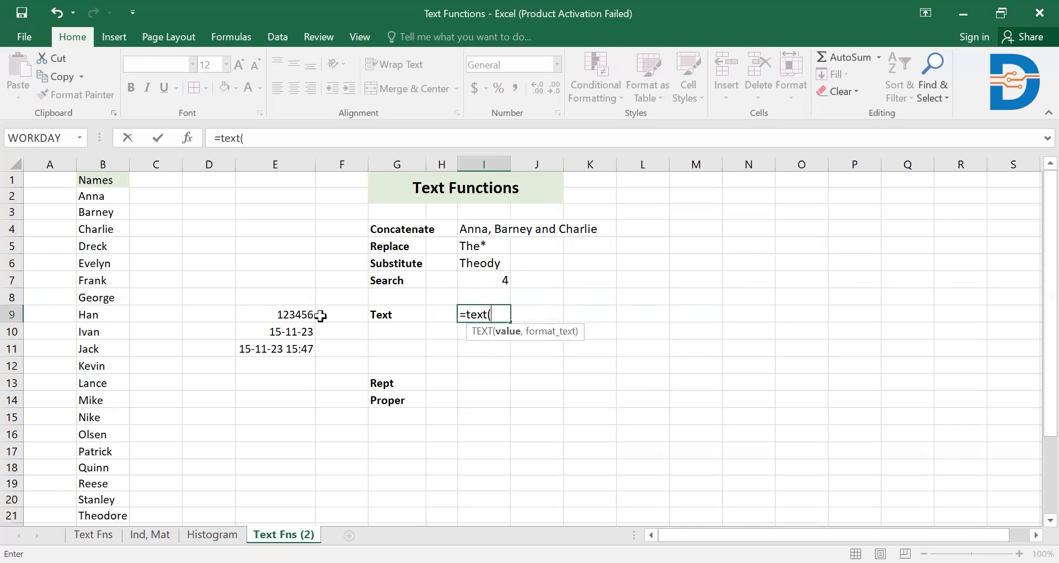
{"action": "left_click", "coordinate": [303, 315]}
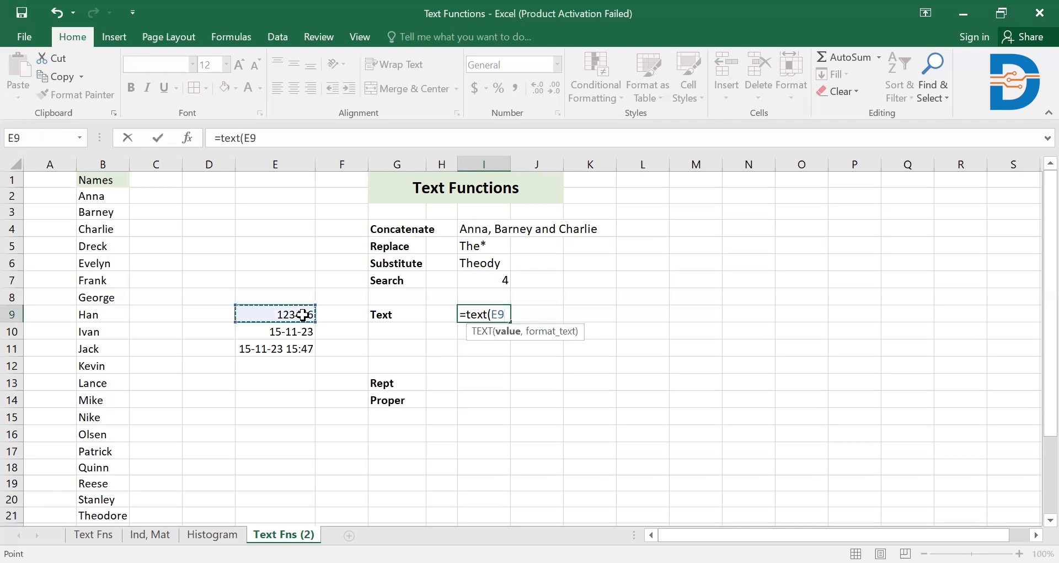
{"action": "type", "text": ",\"$#"}
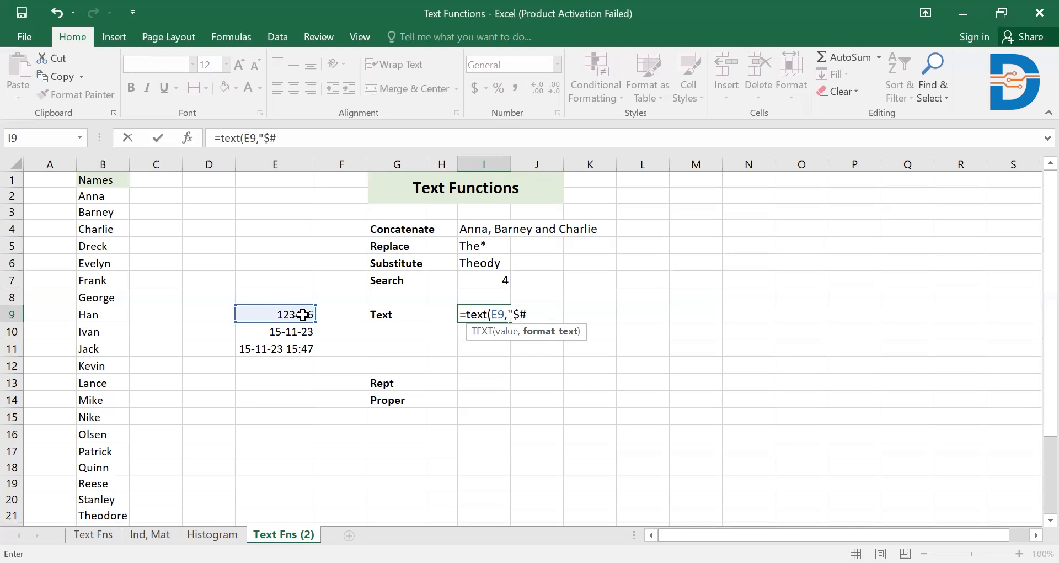
{"action": "type", "text": ","}
{"action": "type", "text": "#"}
{"action": "type", "text": ".00"}
{"action": "type", "text": "\")"}
{"action": "key", "text": "Return"}
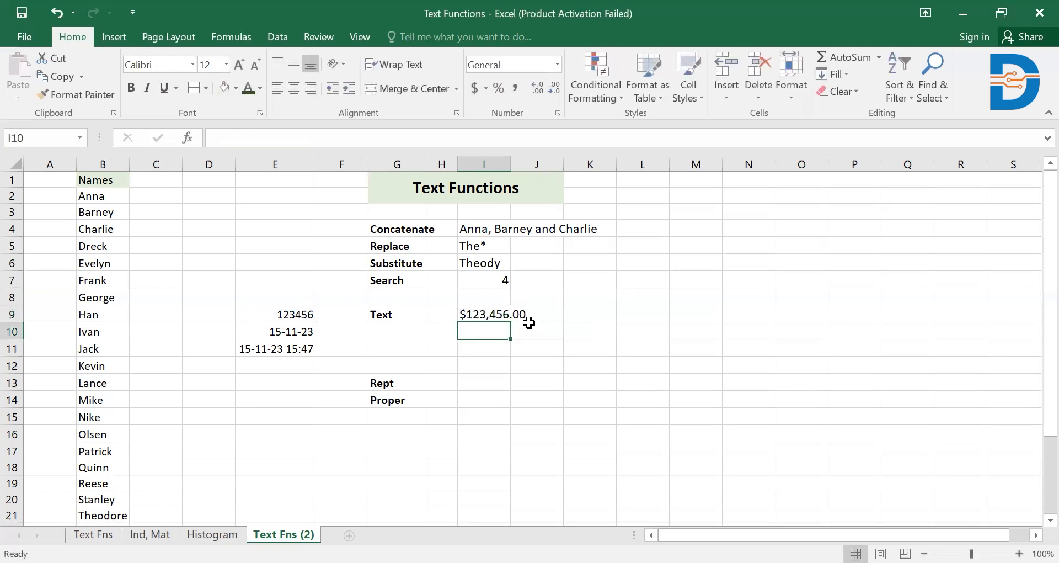
{"action": "double_click", "coordinate": [504, 312]}
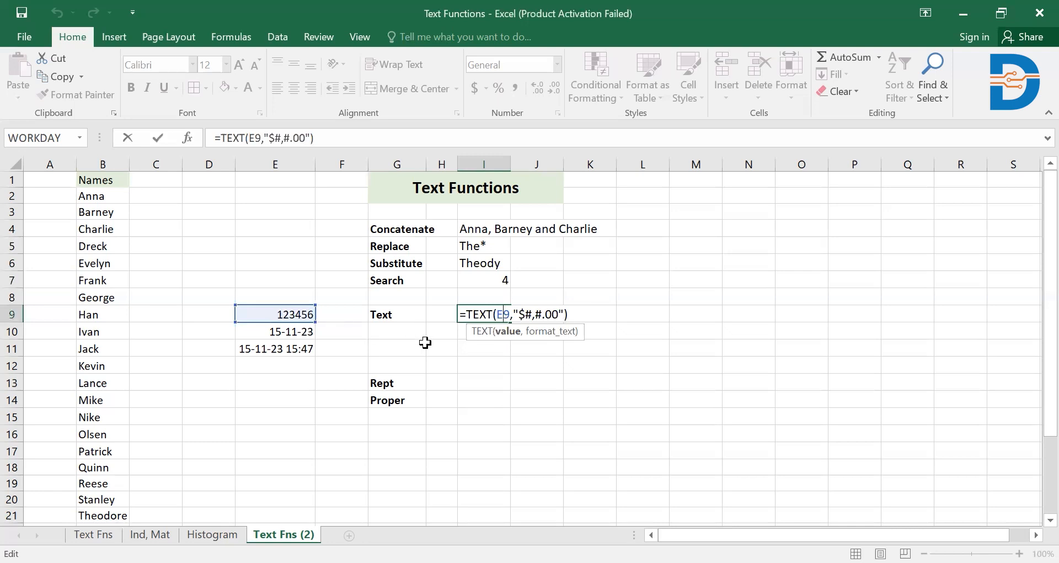
{"action": "key", "text": "Return"}
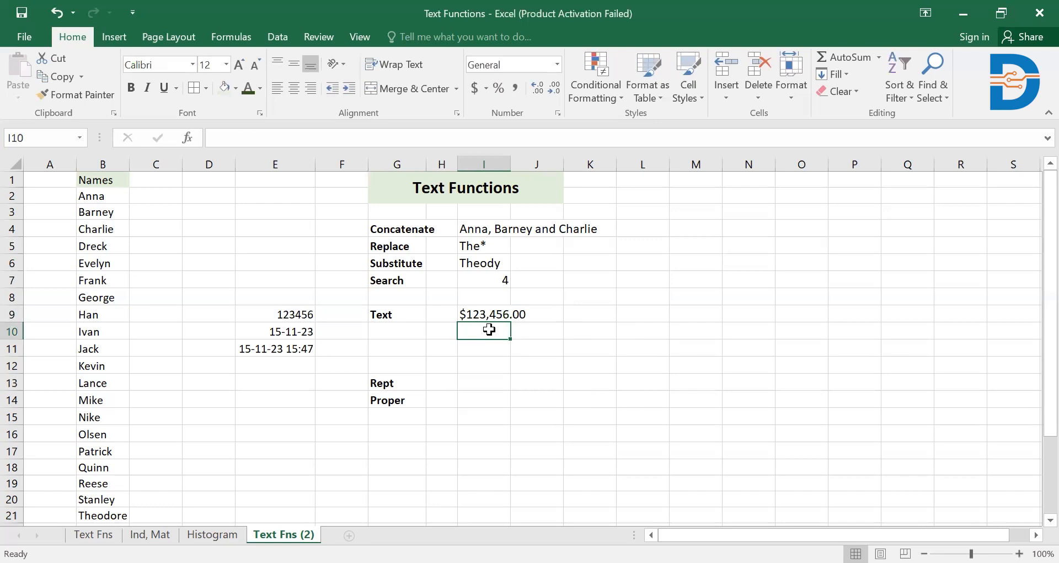
{"action": "type", "text": "="}
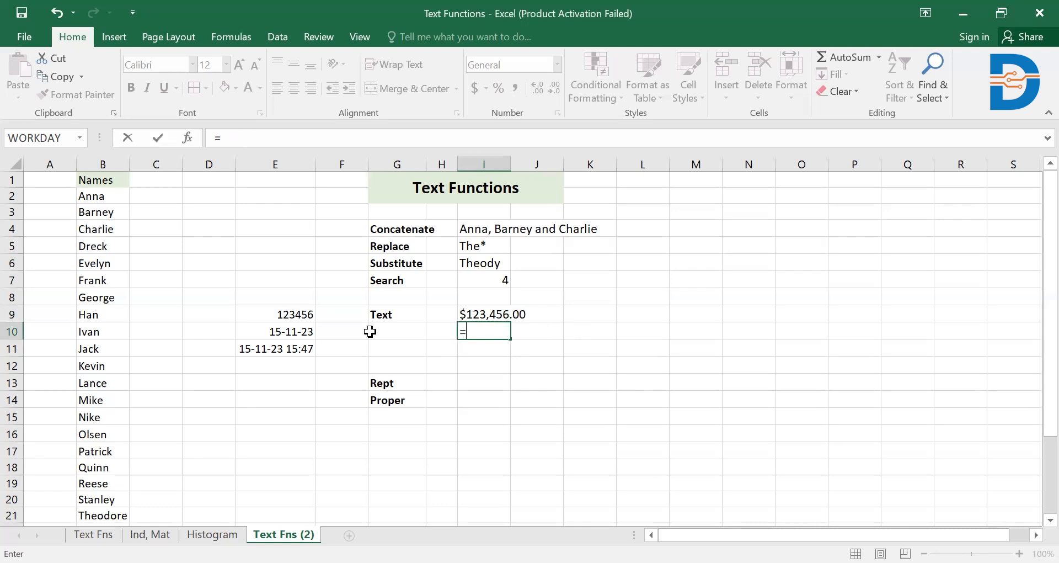
{"action": "type", "text": "text("}
{"action": "left_click", "coordinate": [291, 332]}
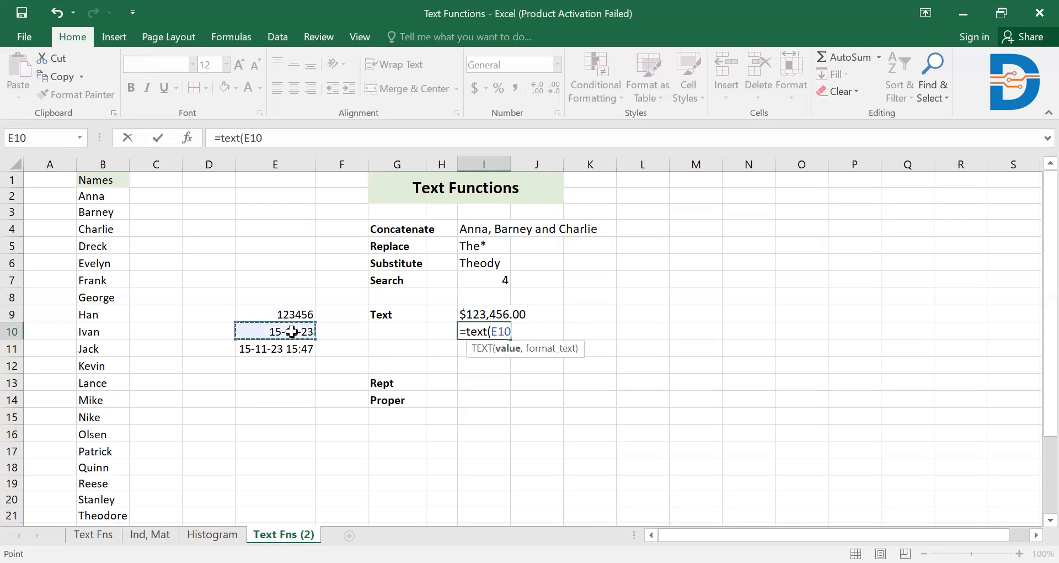
{"action": "key", "text": "BackSpace"}
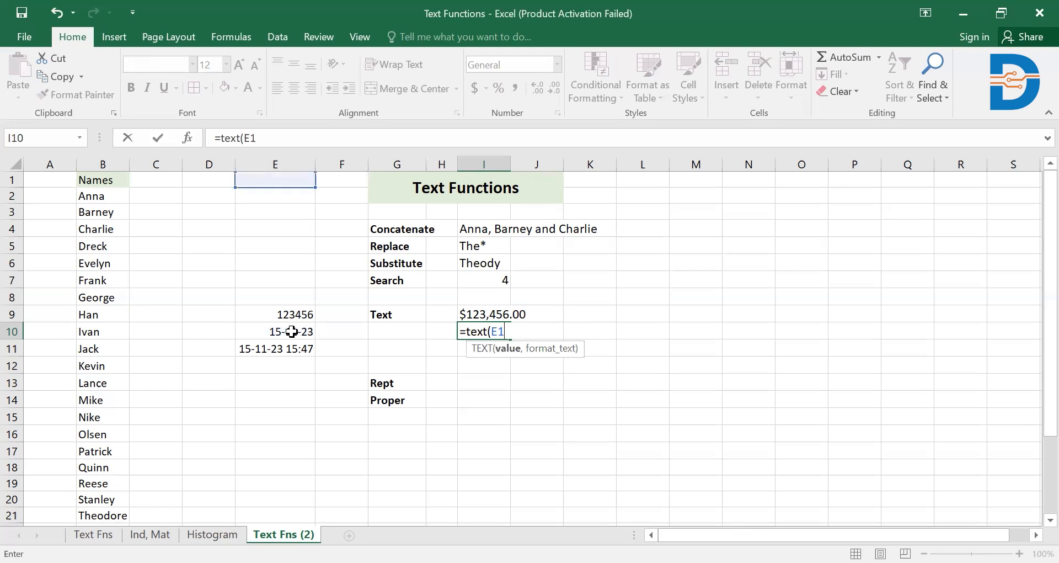
{"action": "key", "text": "Escape"}
- Examine the formula behind the date in E10
{"action": "left_click_drag", "start_coordinate": [254, 341], "coordinate": [258, 336]}
{"action": "left_click", "coordinate": [256, 333]}
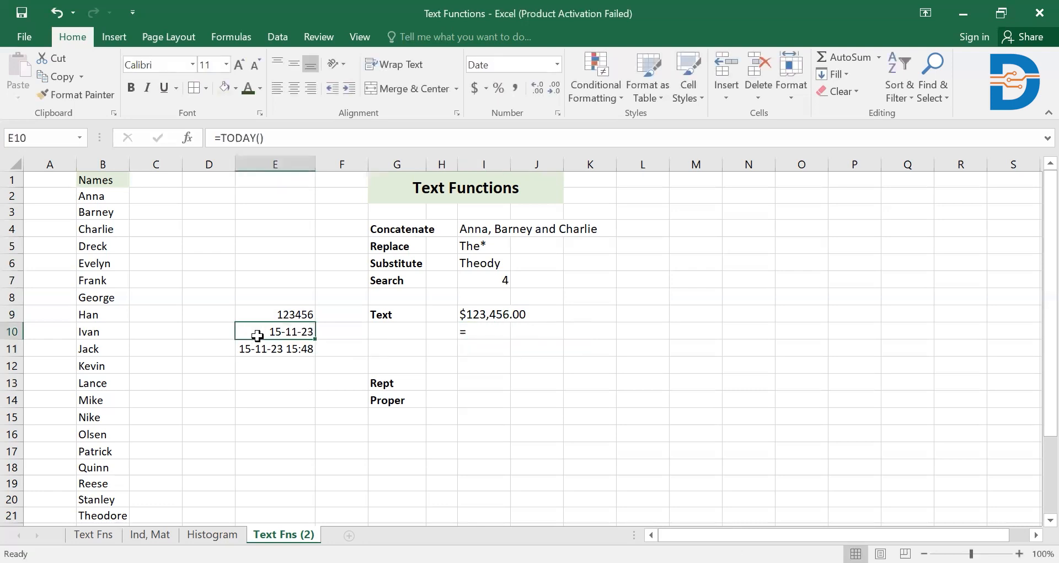
{"action": "double_click", "coordinate": [299, 333]}
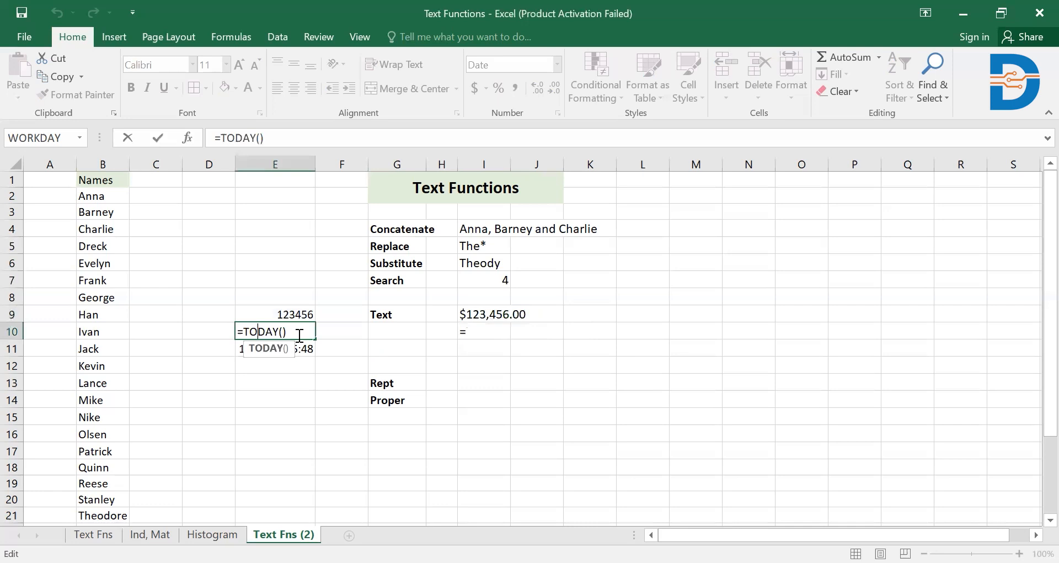
{"action": "key", "text": "Return"}
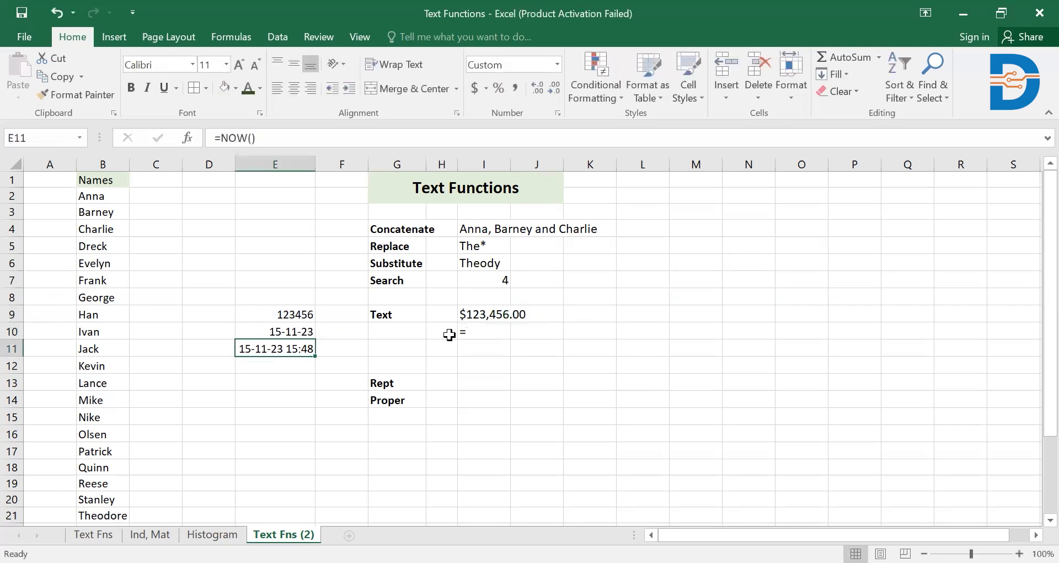
- Enter a TEXT formula in I10 that formats the date in E10 as "DDDD", and review it against the source date
{"action": "left_click", "coordinate": [484, 333]}
{"action": "key", "text": "BackSpace"}
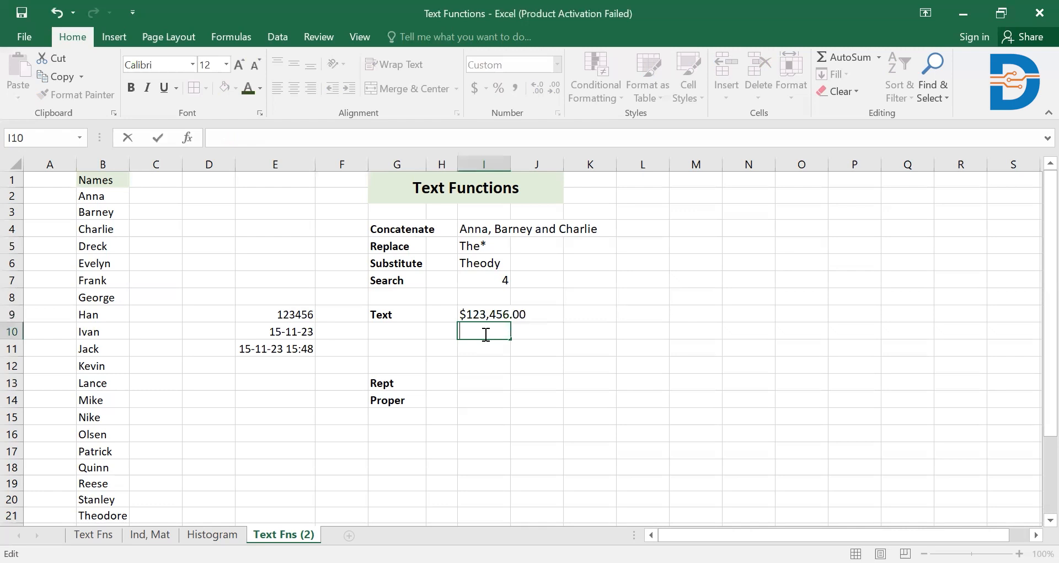
{"action": "type", "text": "="}
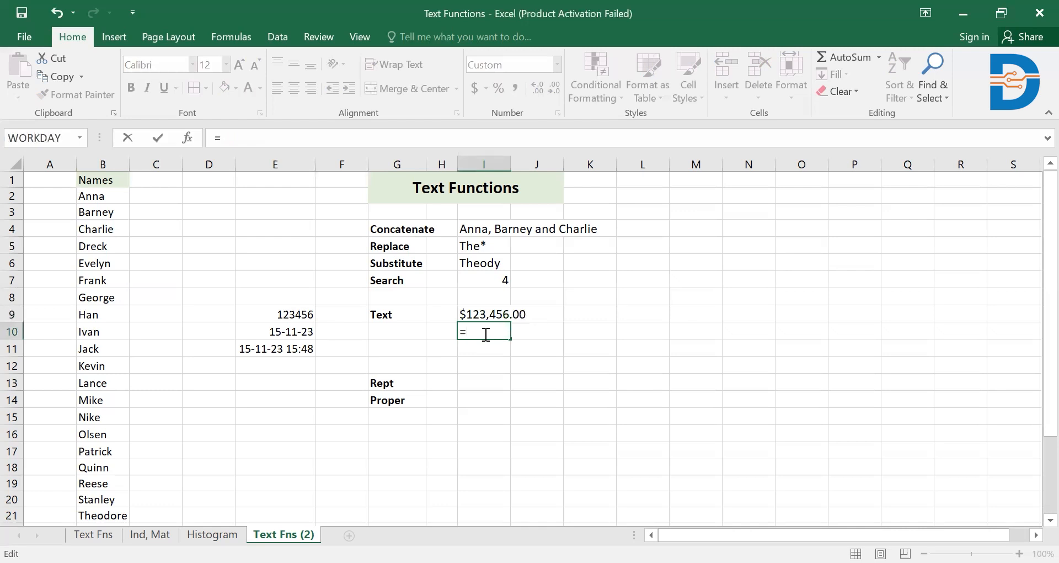
{"action": "type", "text": "text"}
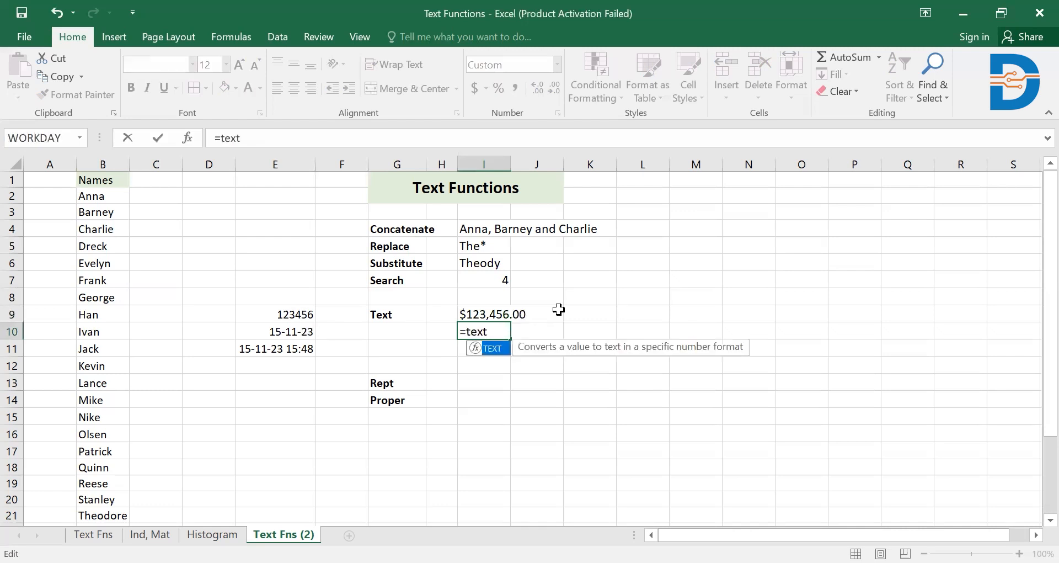
{"action": "type", "text": "("}
{"action": "left_click", "coordinate": [286, 331]}
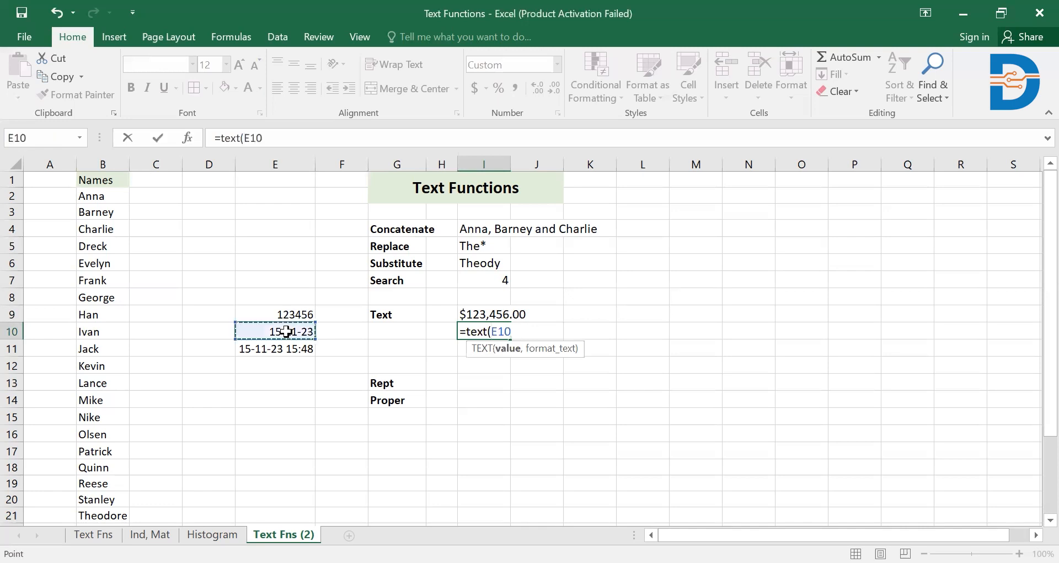
{"action": "type", "text": ",\""}
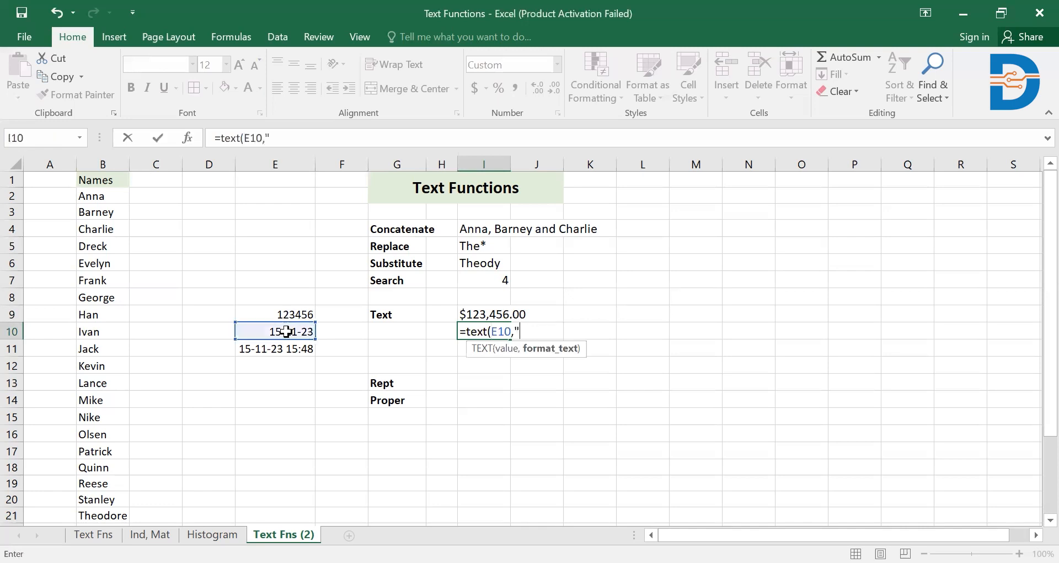
{"action": "type", "text": "DDDD\")"}
{"action": "key", "text": "Return"}
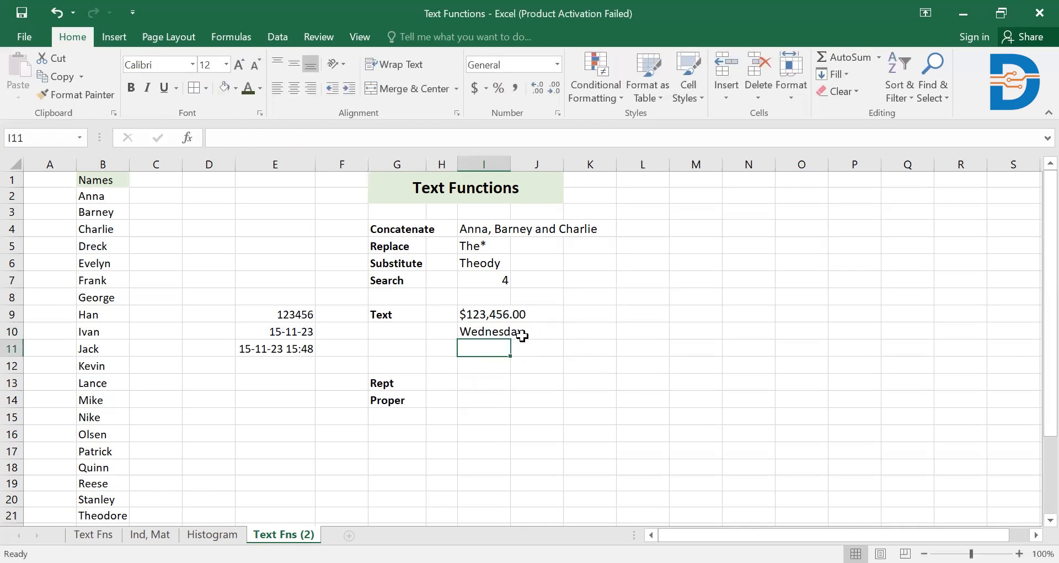
{"action": "left_click", "coordinate": [296, 331]}
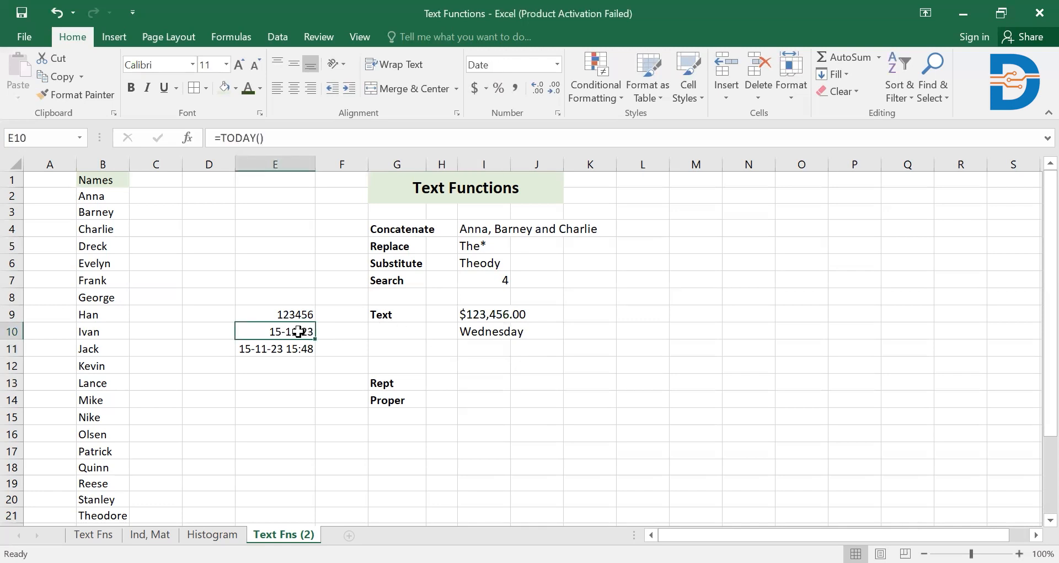
{"action": "left_click", "coordinate": [493, 329]}
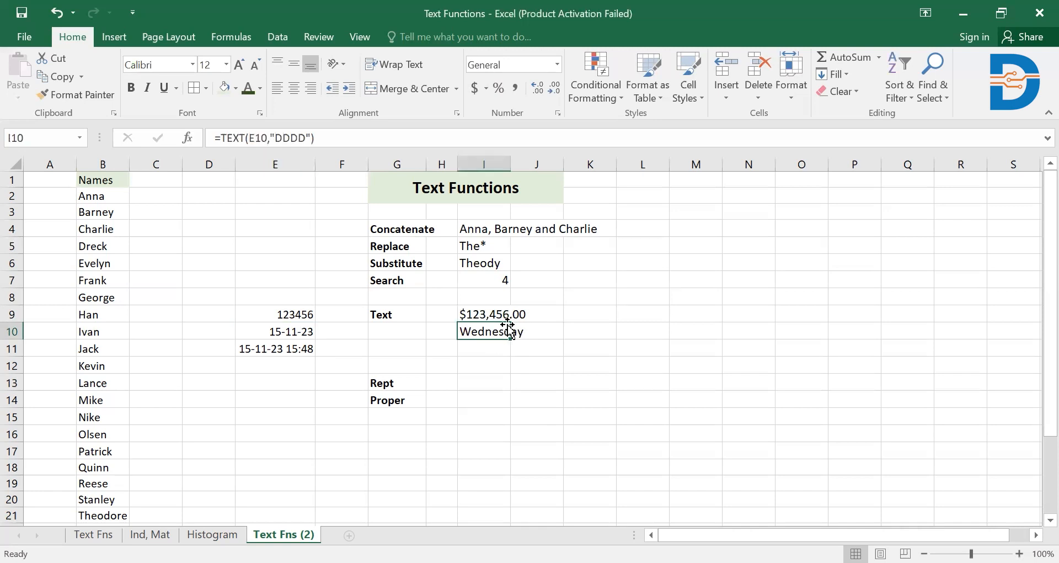
{"action": "double_click", "coordinate": [476, 331]}
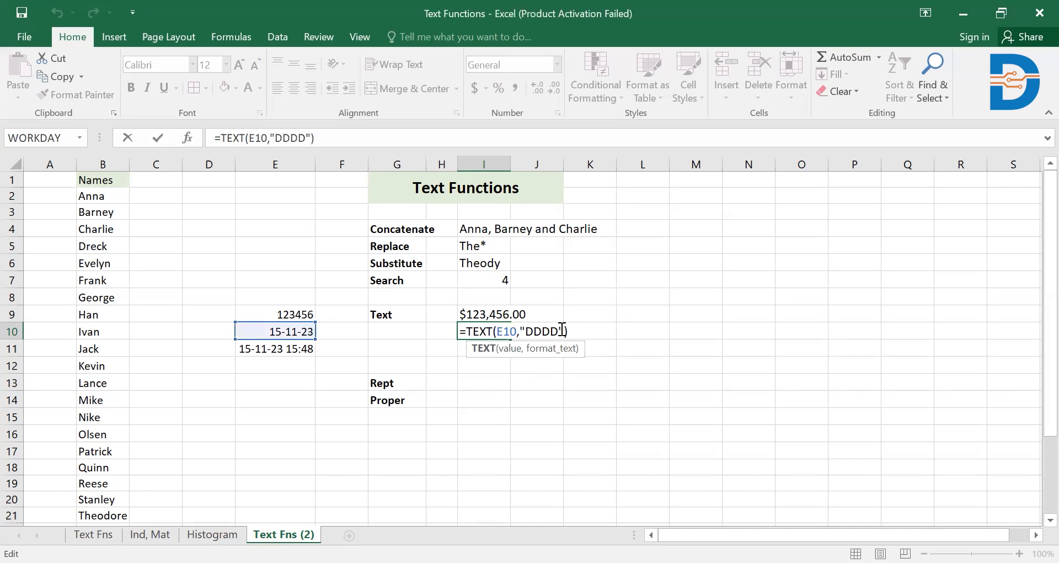
- Enter a TEXT formula in I11 that formats E11 as "HH:MM:SS AM/PM", and compare it with the source cell
{"action": "left_click", "coordinate": [470, 345]}
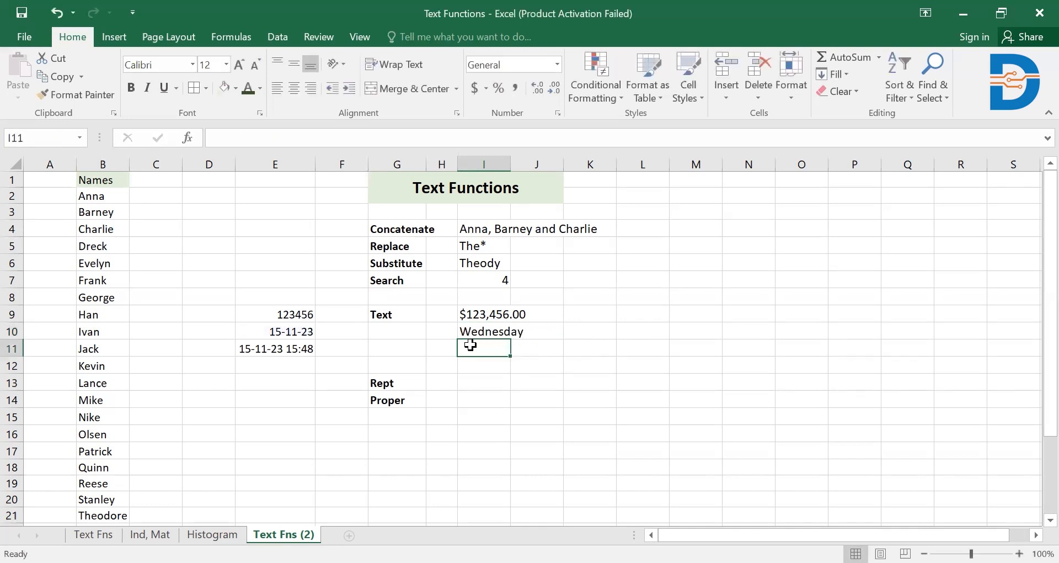
{"action": "type", "text": "="}
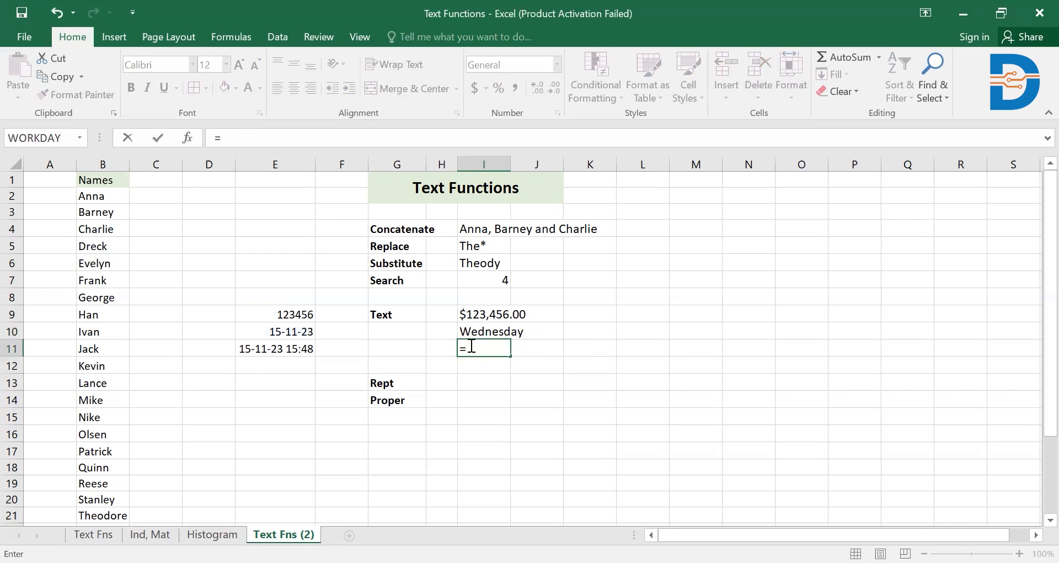
{"action": "type", "text": "text("}
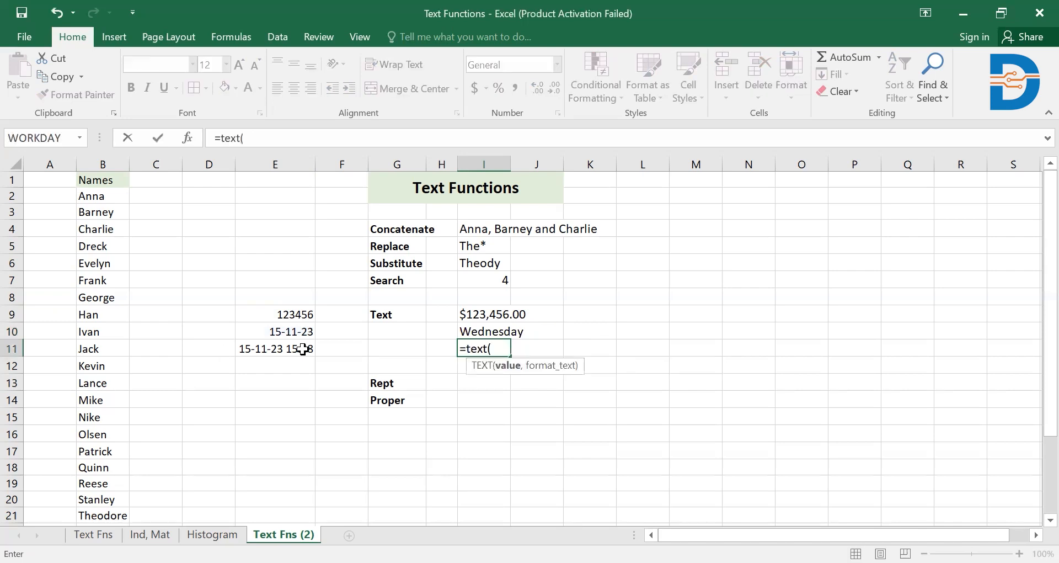
{"action": "left_click", "coordinate": [297, 346]}
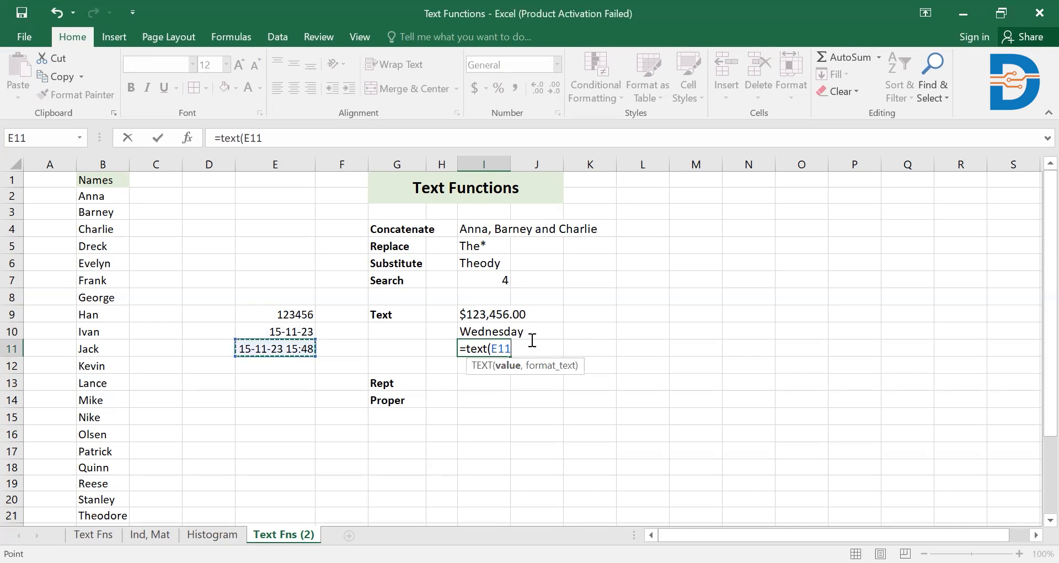
{"action": "type", "text": ",\""}
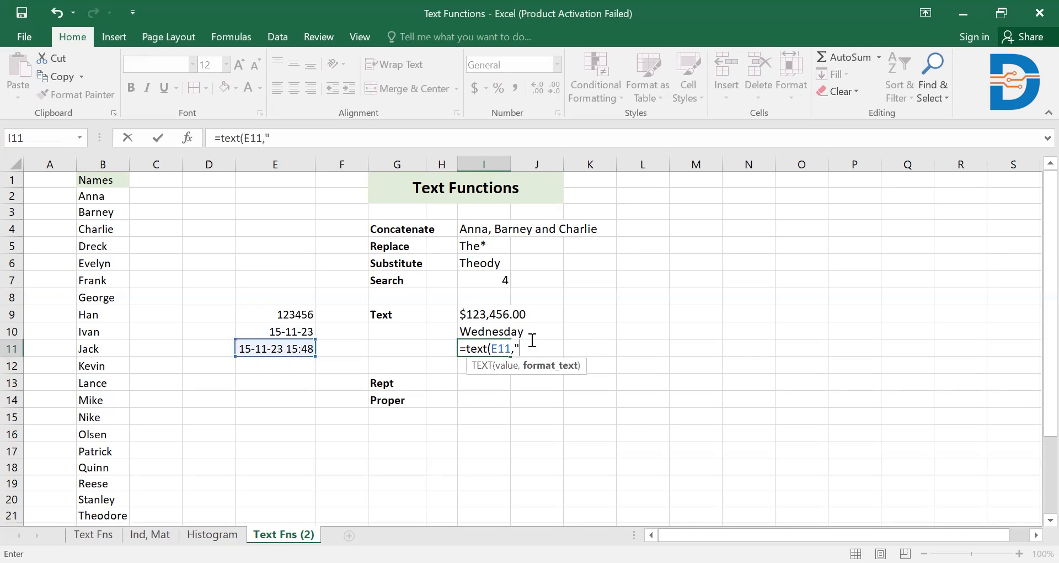
{"action": "type", "text": "HH:"}
{"action": "type", "text": "MM:SS"}
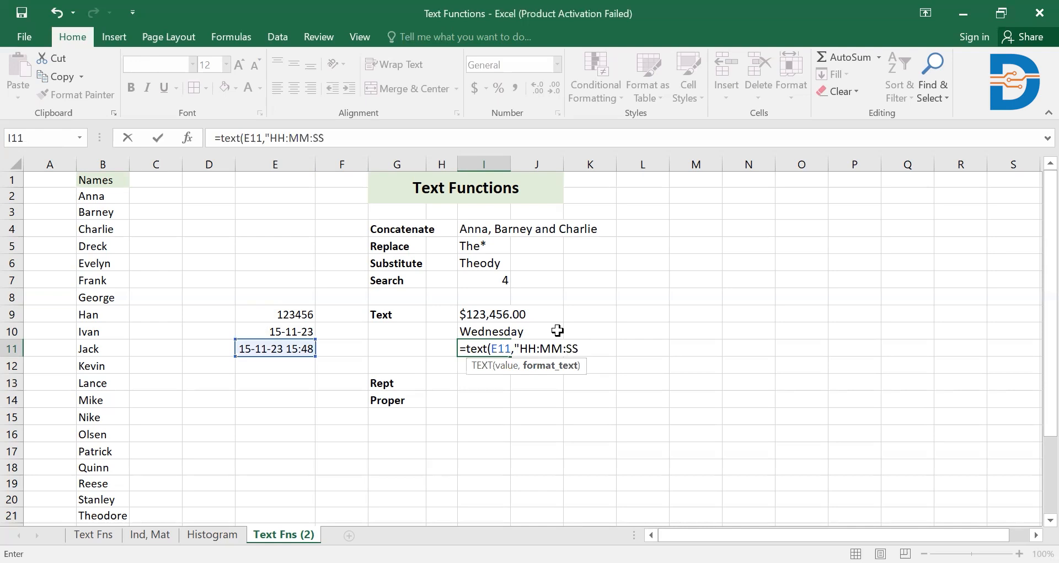
{"action": "type", "text": " AM/PM\""}
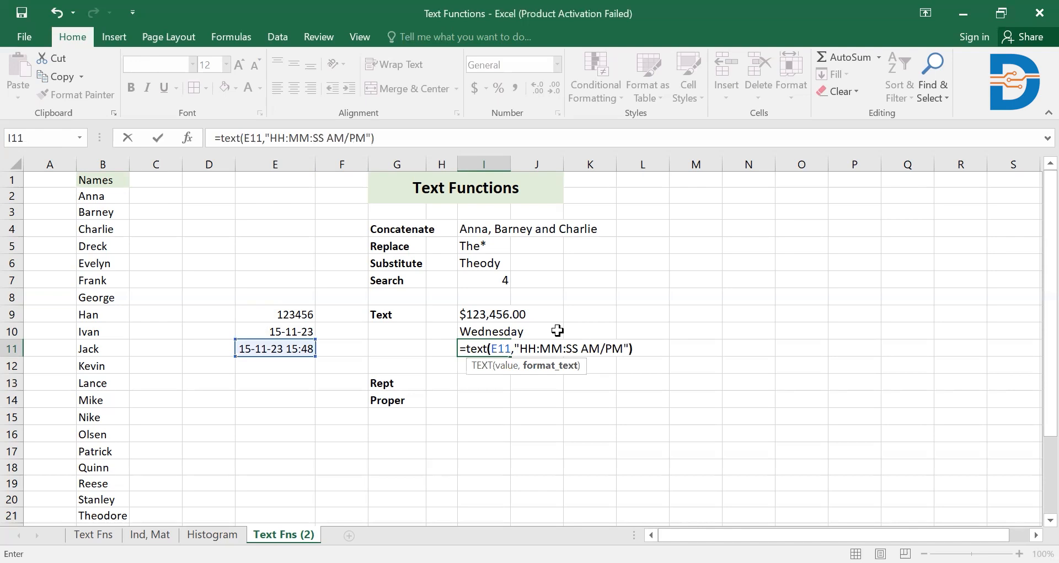
{"action": "key", "text": "Return"}
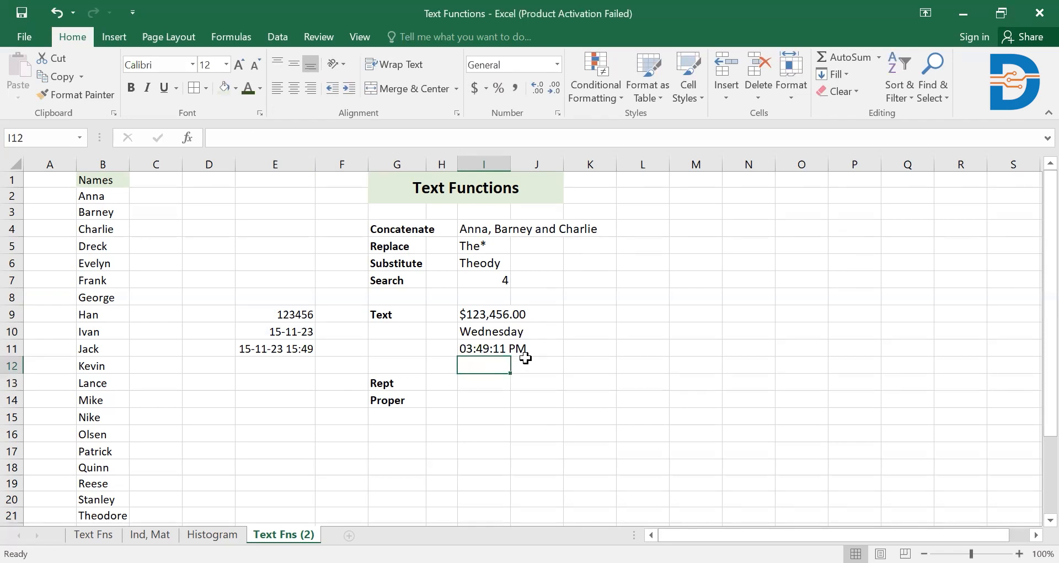
{"action": "left_click", "coordinate": [298, 351]}
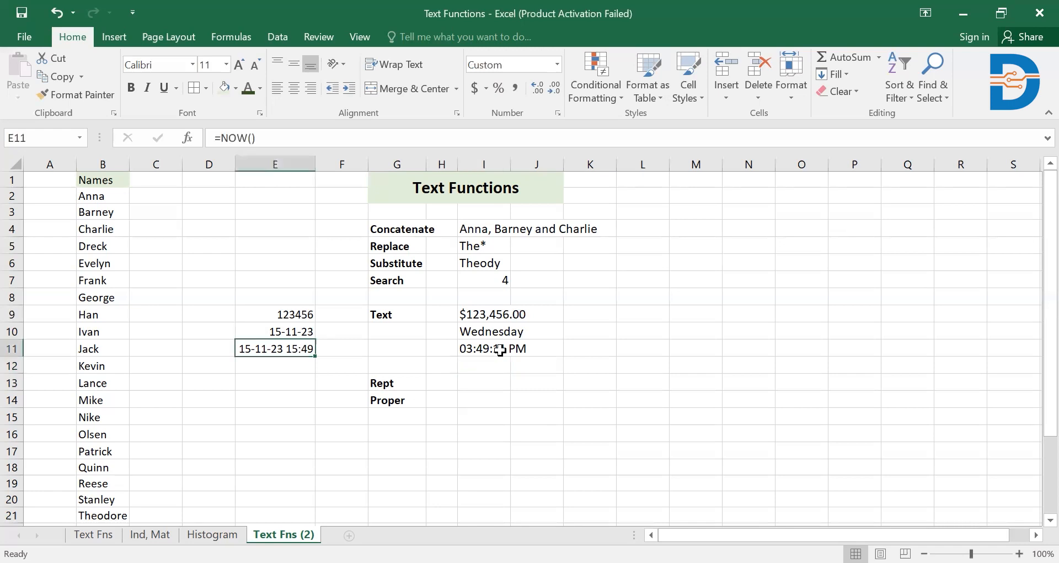
{"action": "left_click", "coordinate": [500, 350]}
{"action": "left_click", "coordinate": [284, 350]}
{"action": "left_click", "coordinate": [500, 345]}
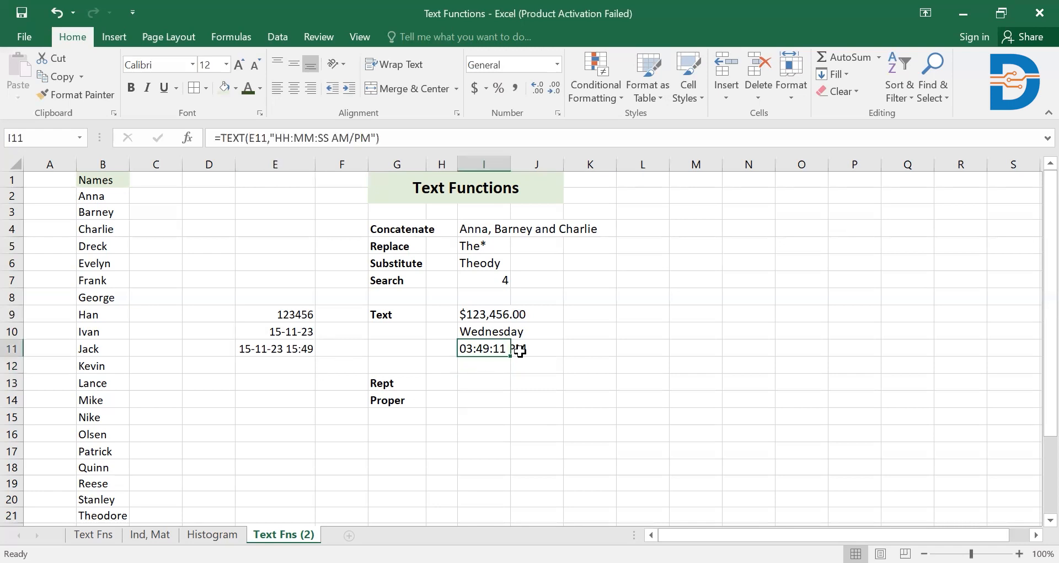
- Enter a REPT formula in I13 that repeats the text of B13 4 times
{"action": "left_click", "coordinate": [477, 384]}
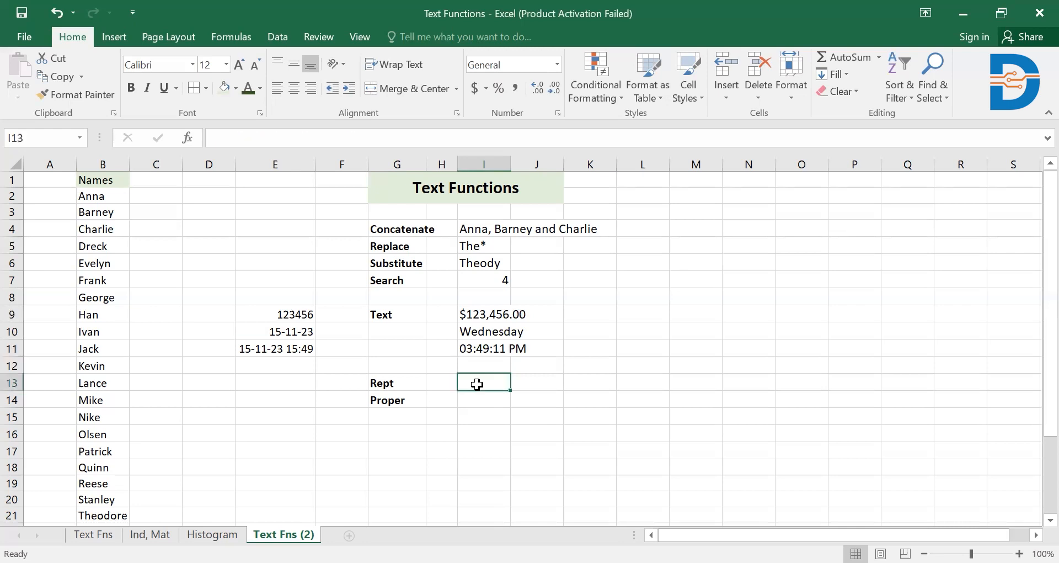
{"action": "type", "text": "=rept"}
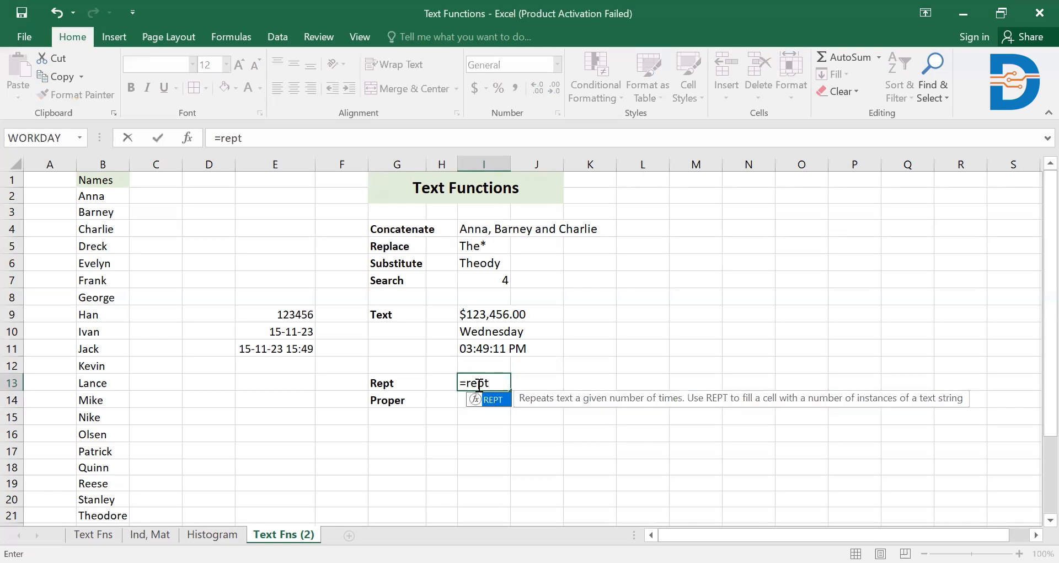
{"action": "type", "text": "("}
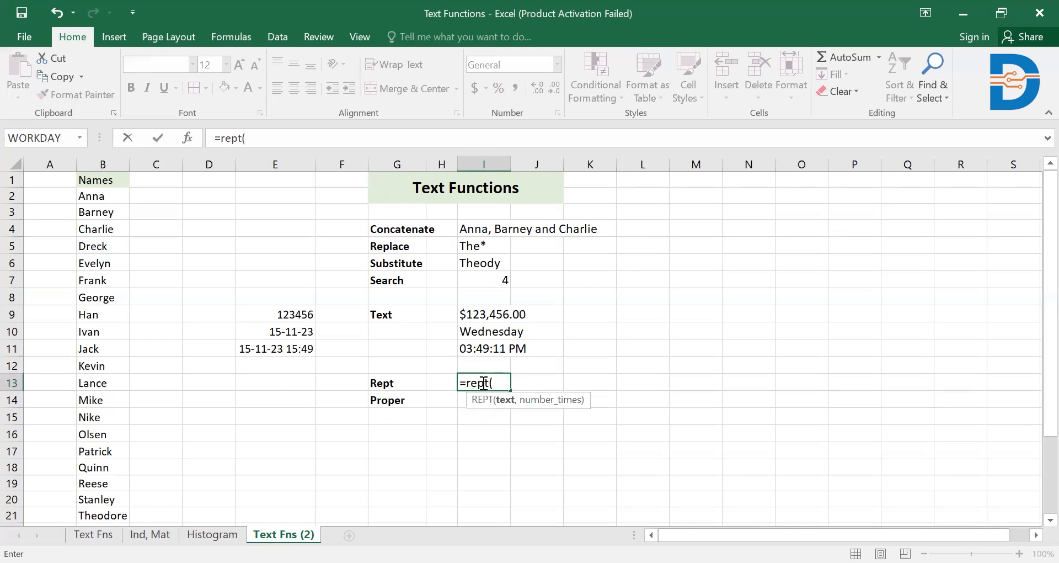
{"action": "left_click", "coordinate": [114, 387]}
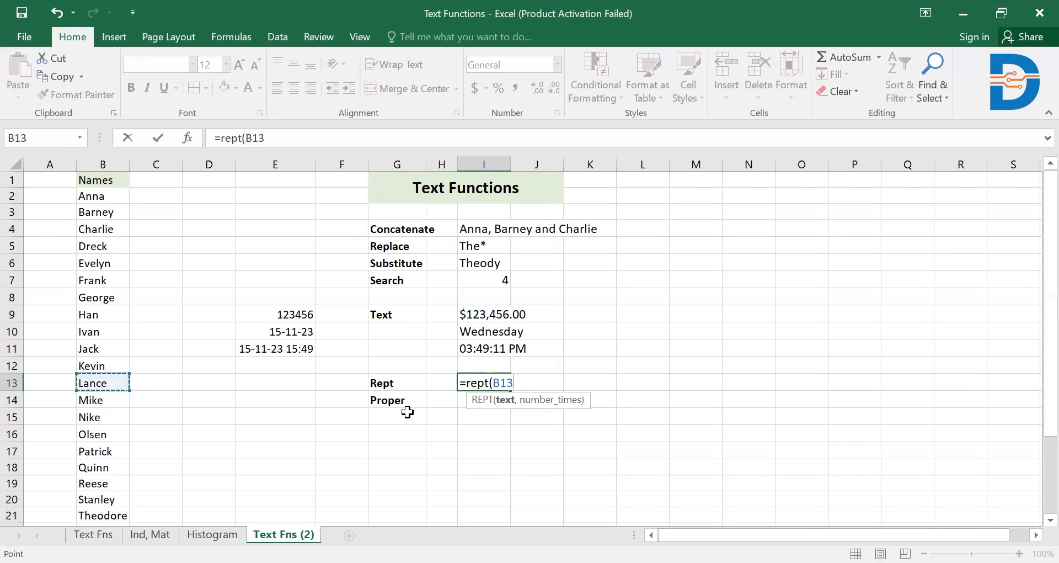
{"action": "type", "text": ","}
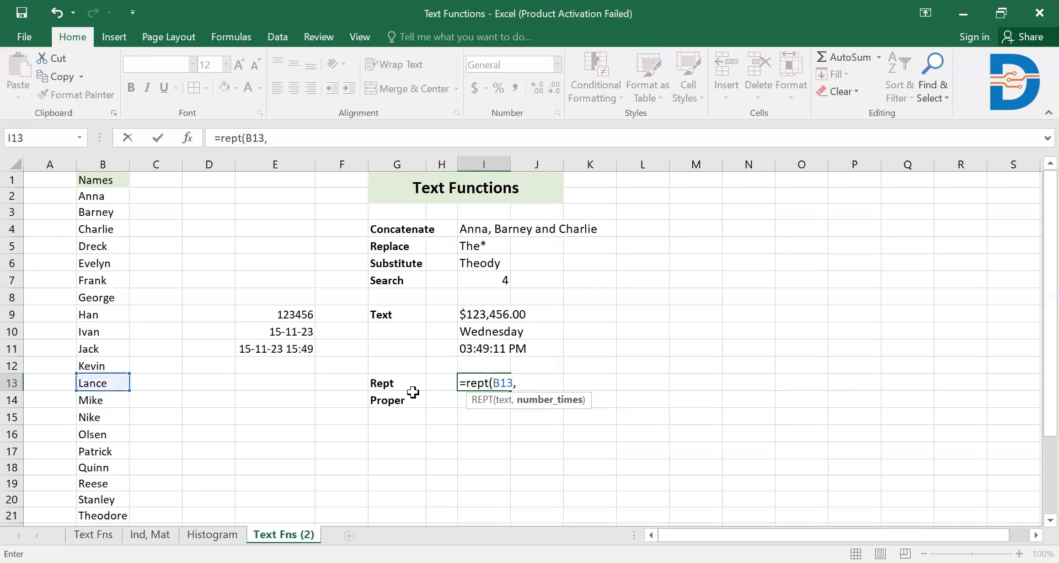
{"action": "type", "text": "4)"}
{"action": "key", "text": "Return"}
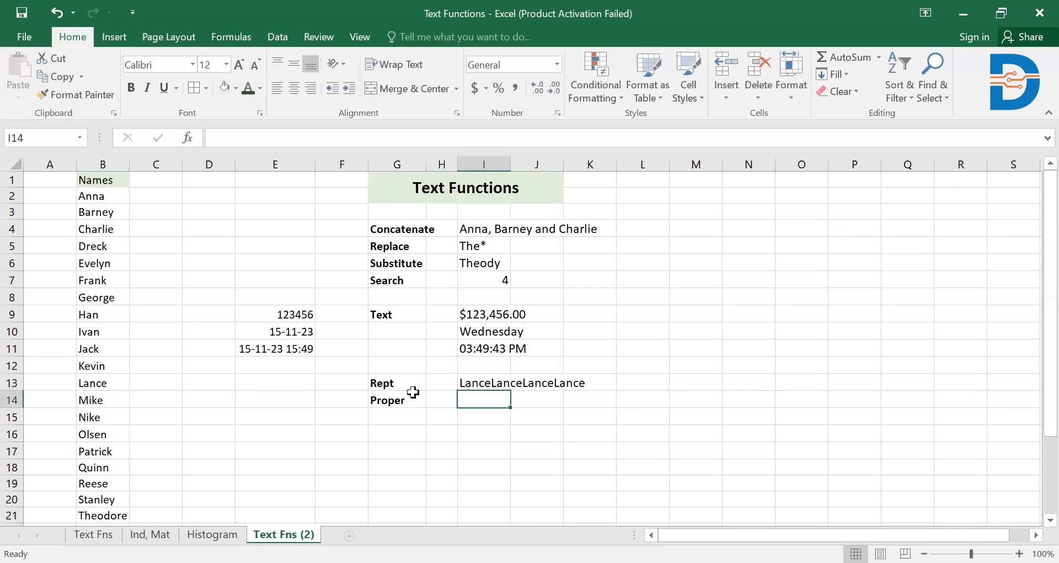
- Enter the lowercase sample sentence "hi my name is" followed by a first name in D14
{"action": "left_click_drag", "start_coordinate": [493, 409], "coordinate": [490, 398]}
{"action": "left_click", "coordinate": [489, 398]}
{"action": "left_click", "coordinate": [215, 398]}
{"action": "double_click", "coordinate": [215, 399]}
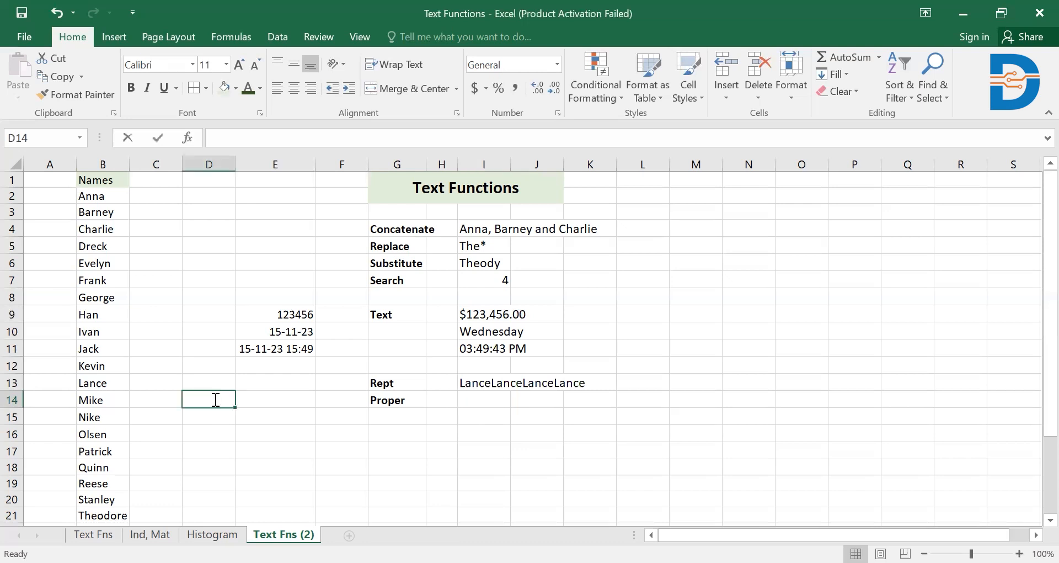
{"action": "type", "text": "hi l"}
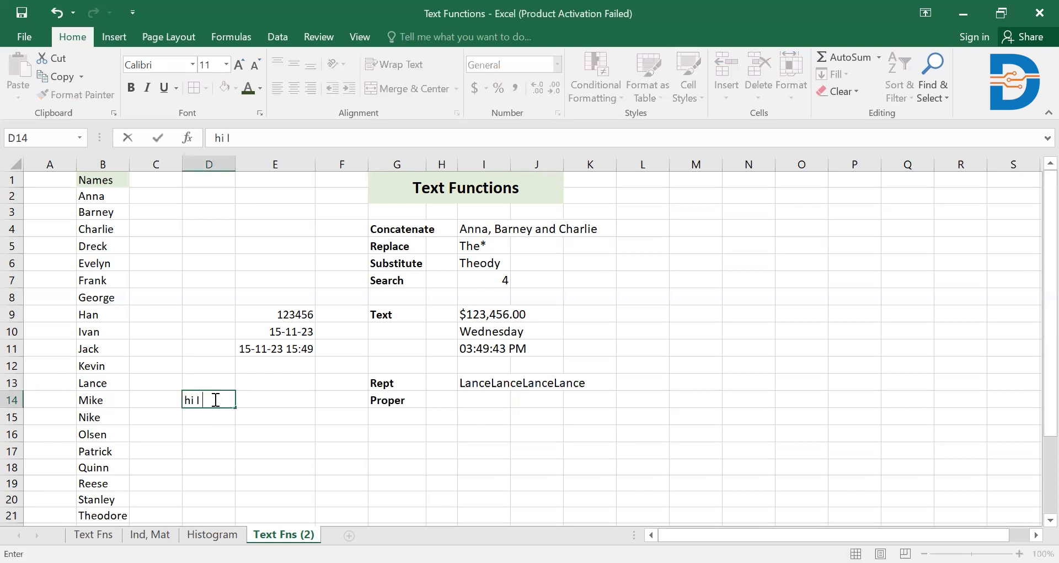
{"action": "key", "text": "BackSpace"}
{"action": "type", "text": "my name is pus"}
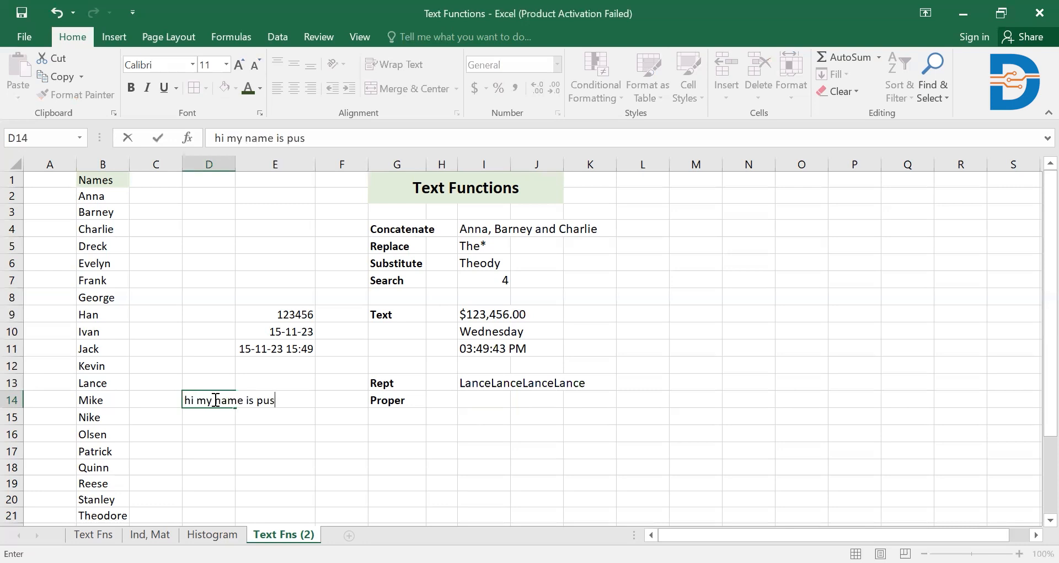
{"action": "type", "text": "hkala"}
{"action": "key", "text": "Return"}
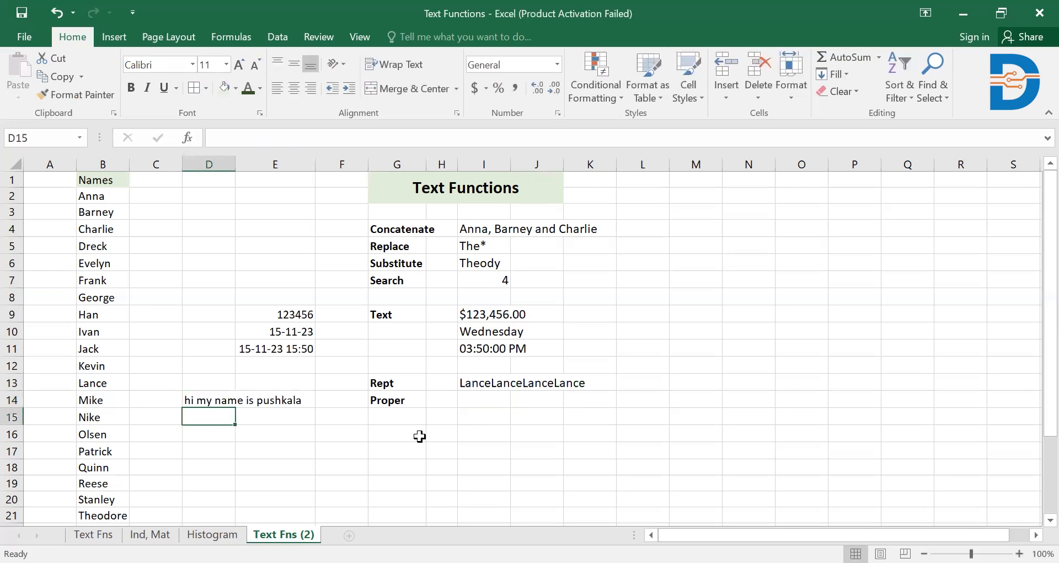
- Enter a PROPER formula in I14 that converts the sentence in D14 to proper case
{"action": "left_click", "coordinate": [476, 404]}
{"action": "type", "text": "="}
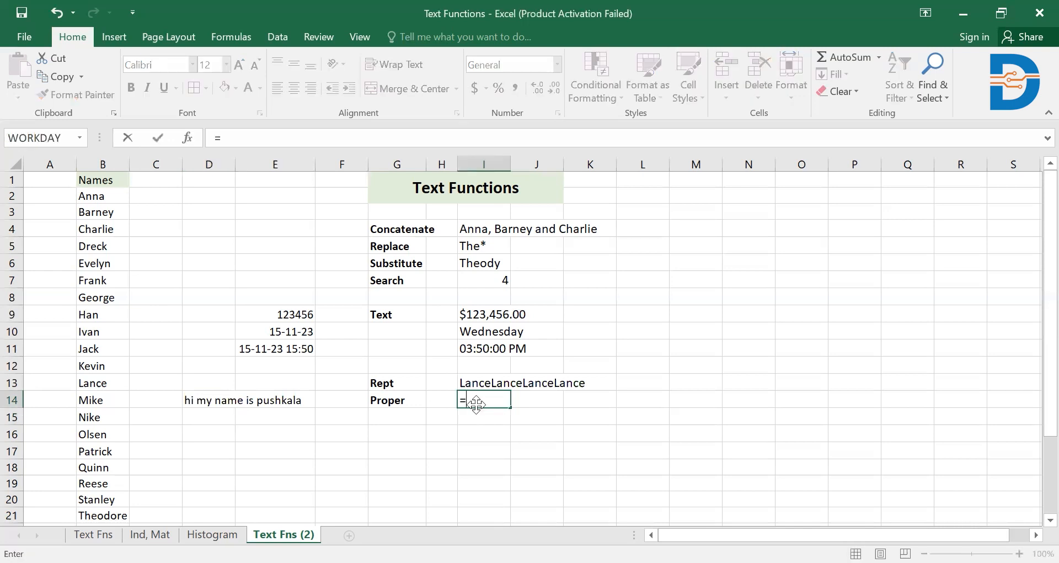
{"action": "type", "text": "proper"}
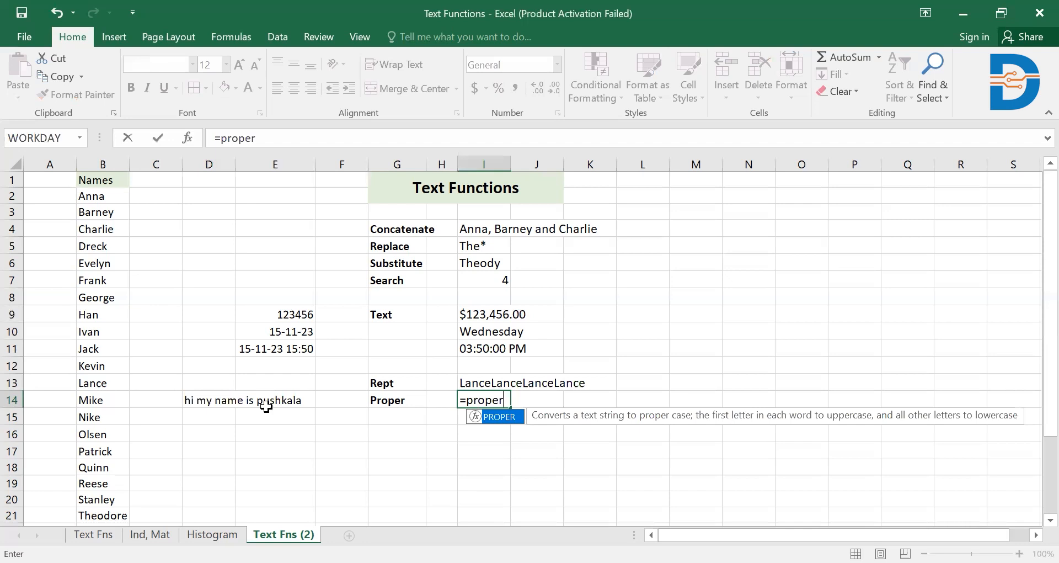
{"action": "type", "text": "("}
{"action": "key", "text": "Left"}
{"action": "key", "text": "Left"}
{"action": "key", "text": "Left"}
{"action": "key", "text": "Left"}
{"action": "key", "text": "Left"}
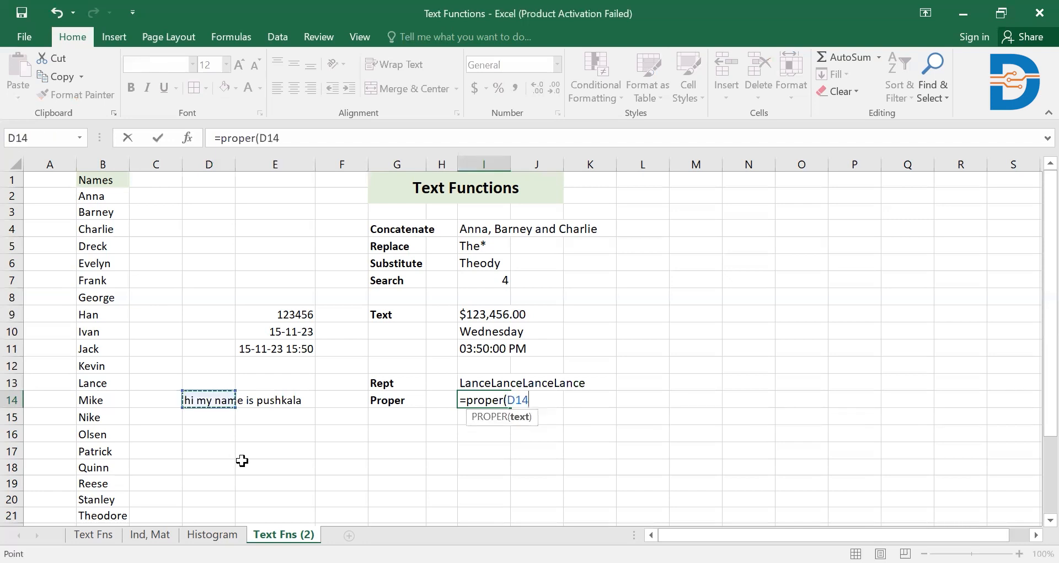
{"action": "type", "text": ")"}
{"action": "key", "text": "Return"}
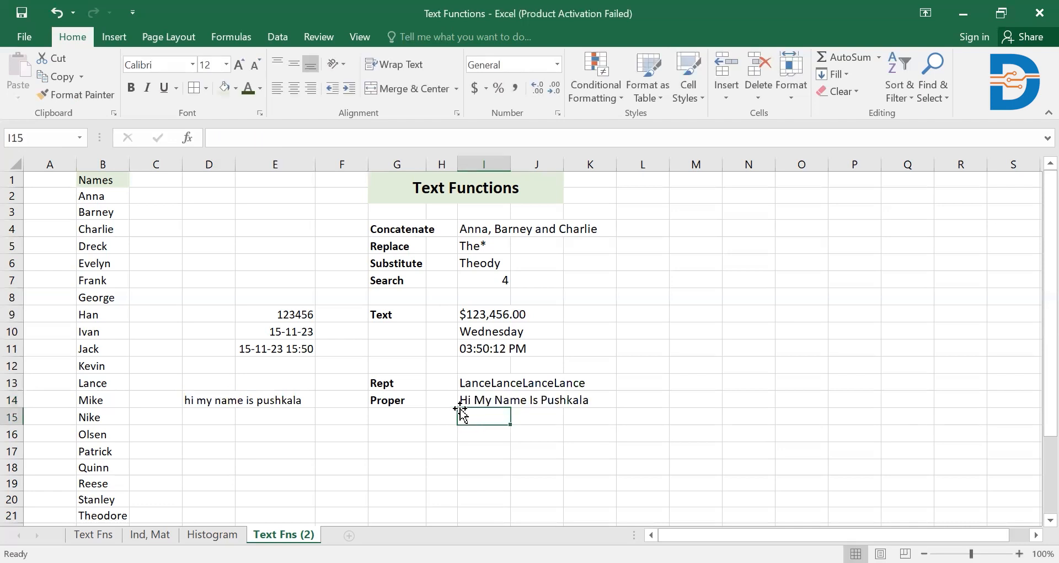